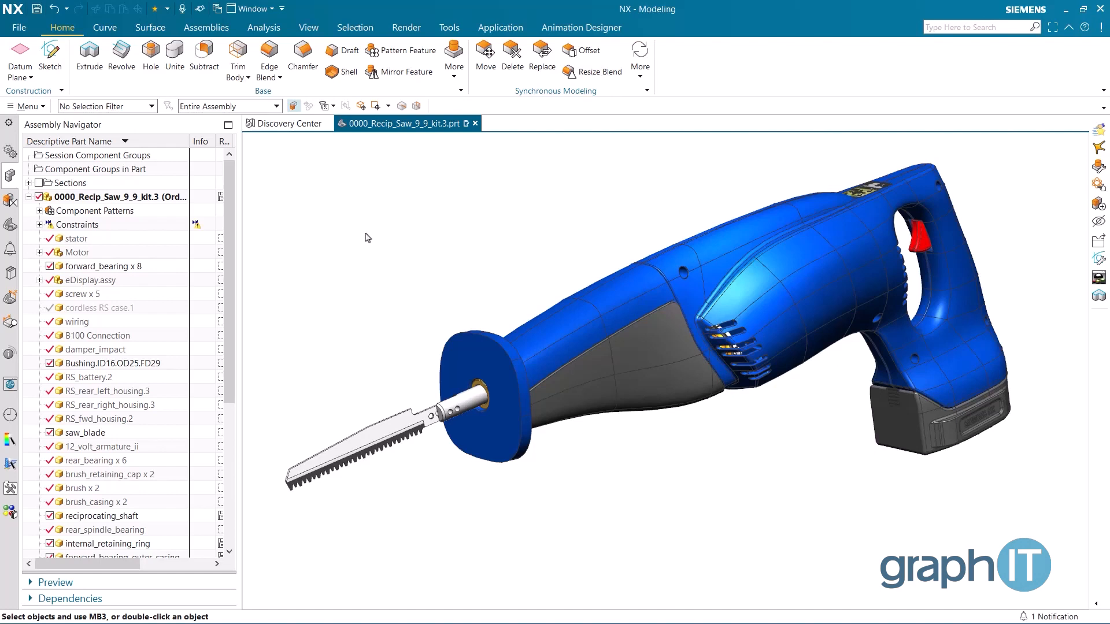
Step: Hide the forward housing and both rear housing halves of the reciprocating saw to expose the internal mechanism
left_click(547, 340)
right_click(547, 339)
left_click(645, 322)
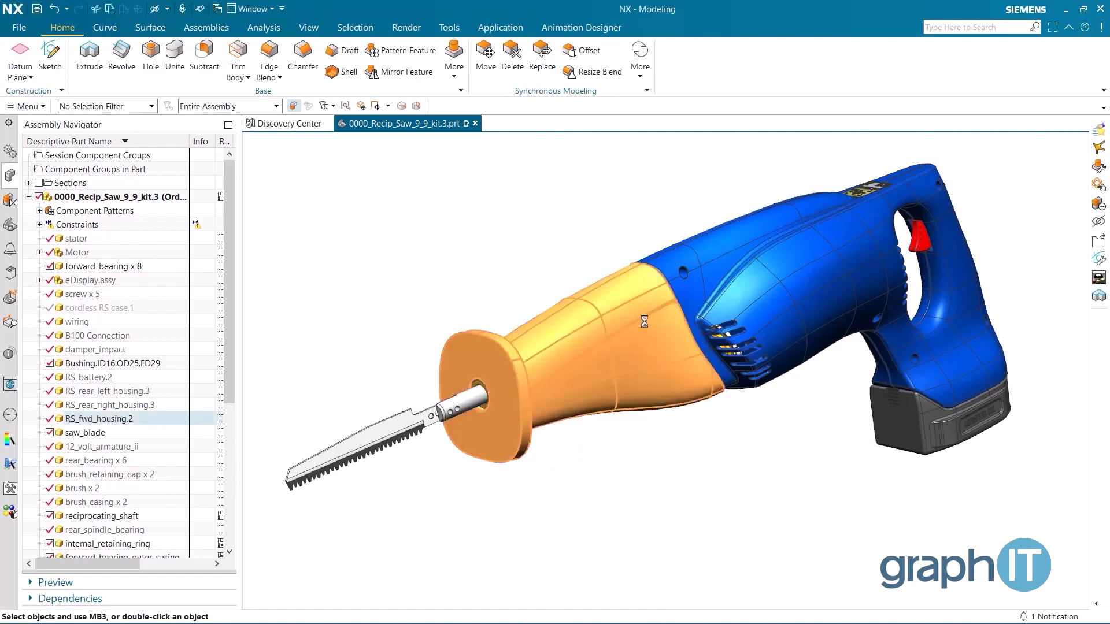
left_click(717, 263)
right_click(717, 263)
left_click(793, 250)
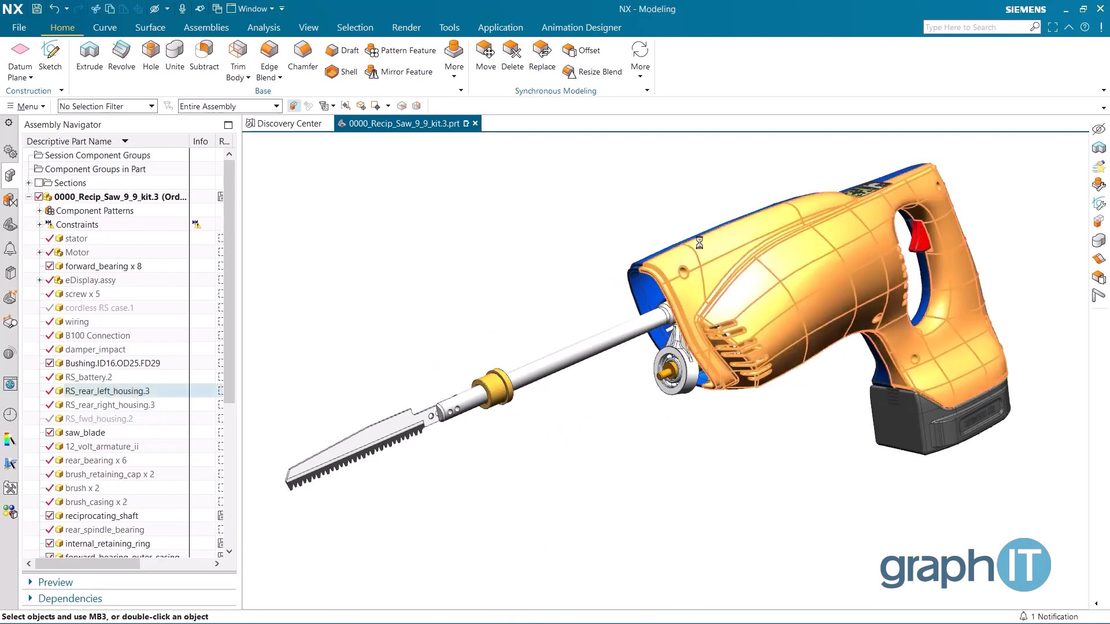
left_click(696, 246)
right_click(697, 245)
left_click(771, 233)
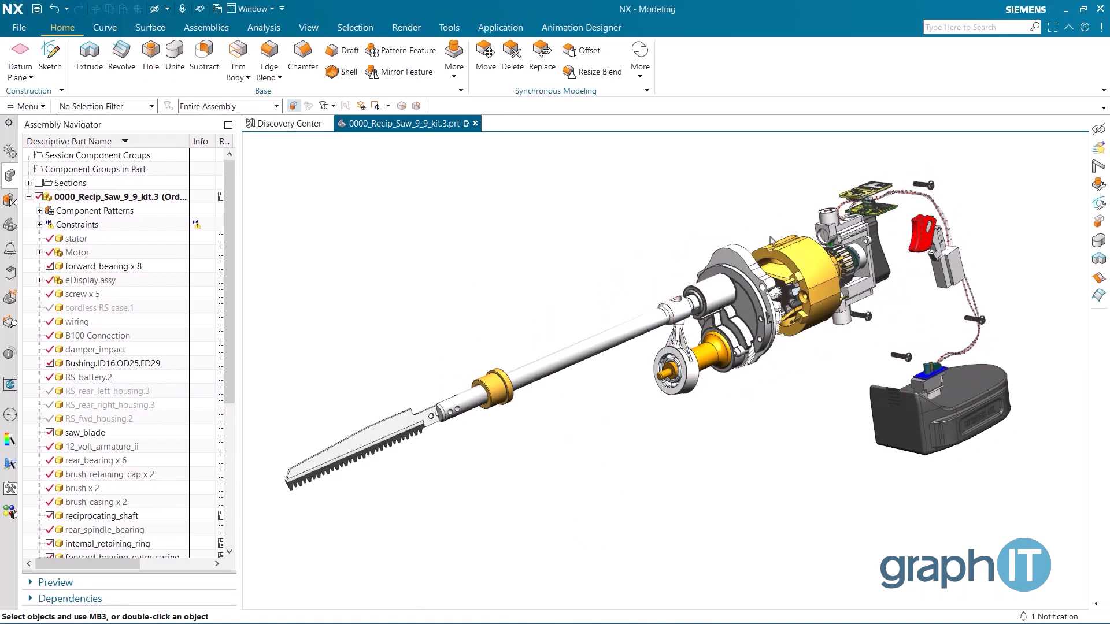
Step: Display the animation solution in Animation Designer and create a rigid group from the bearing plate
left_click(581, 28)
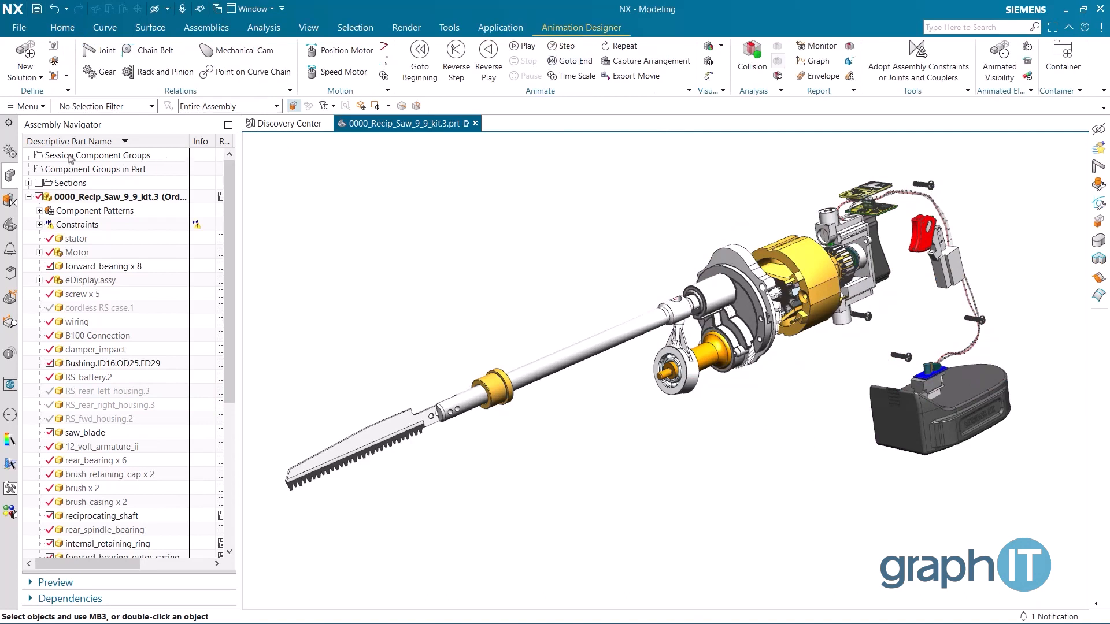
left_click(11, 152)
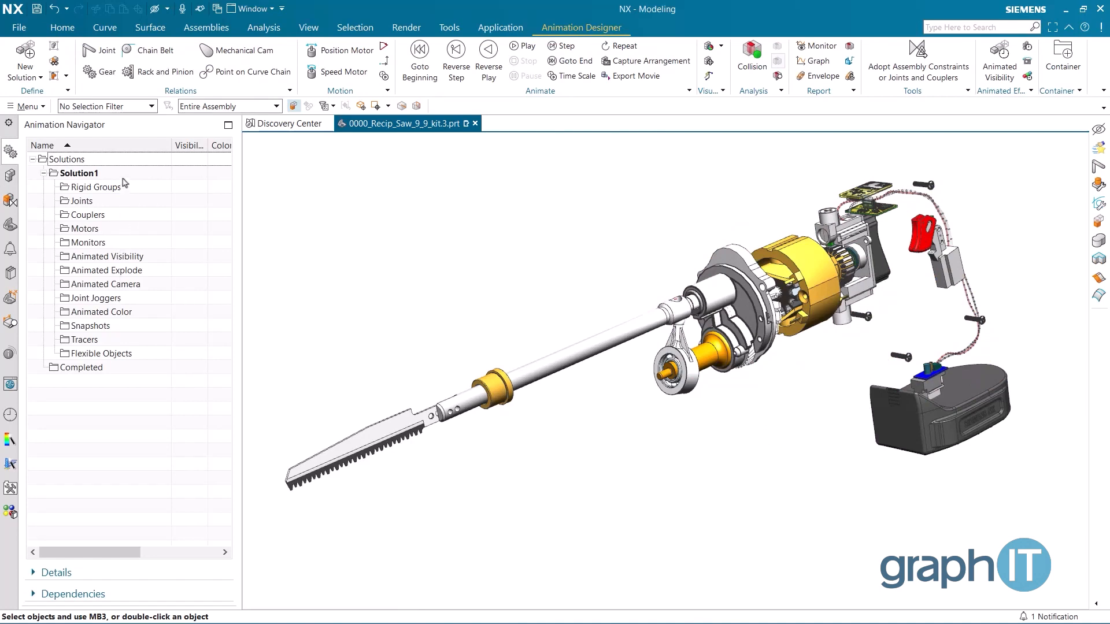
left_click(54, 49)
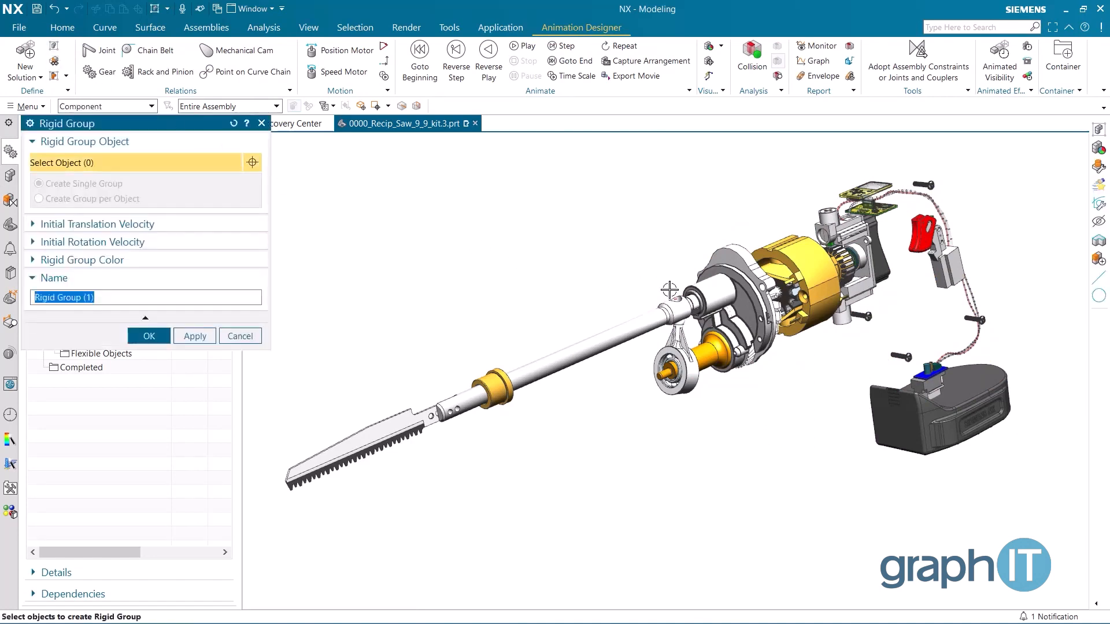
left_click(714, 296)
scroll(711, 295, "up", 3)
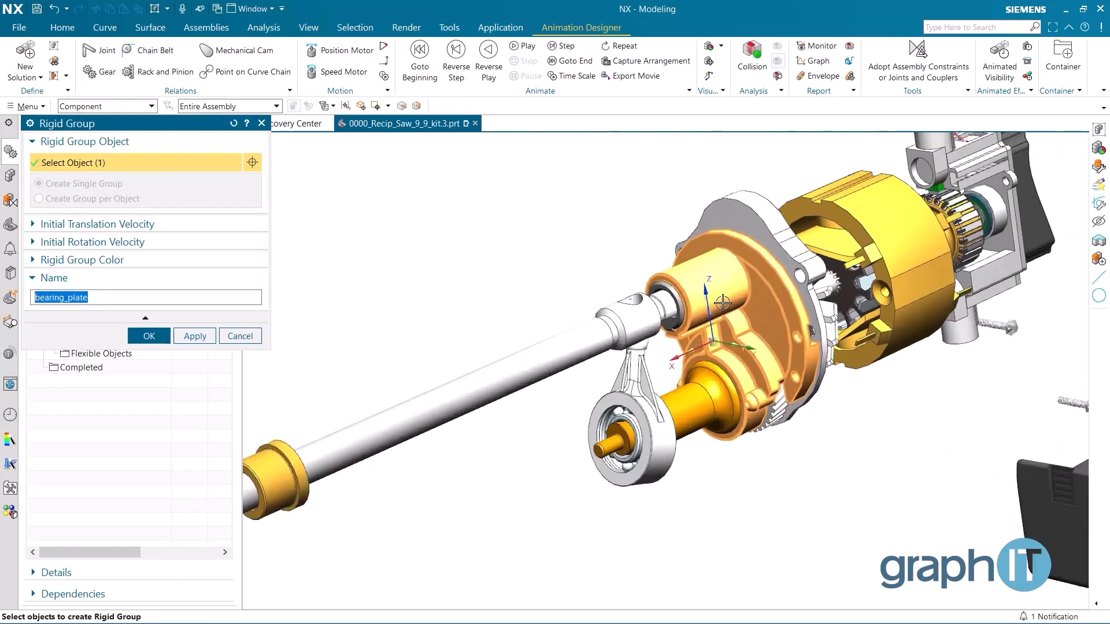
middle_click_drag(553, 245, 523, 261)
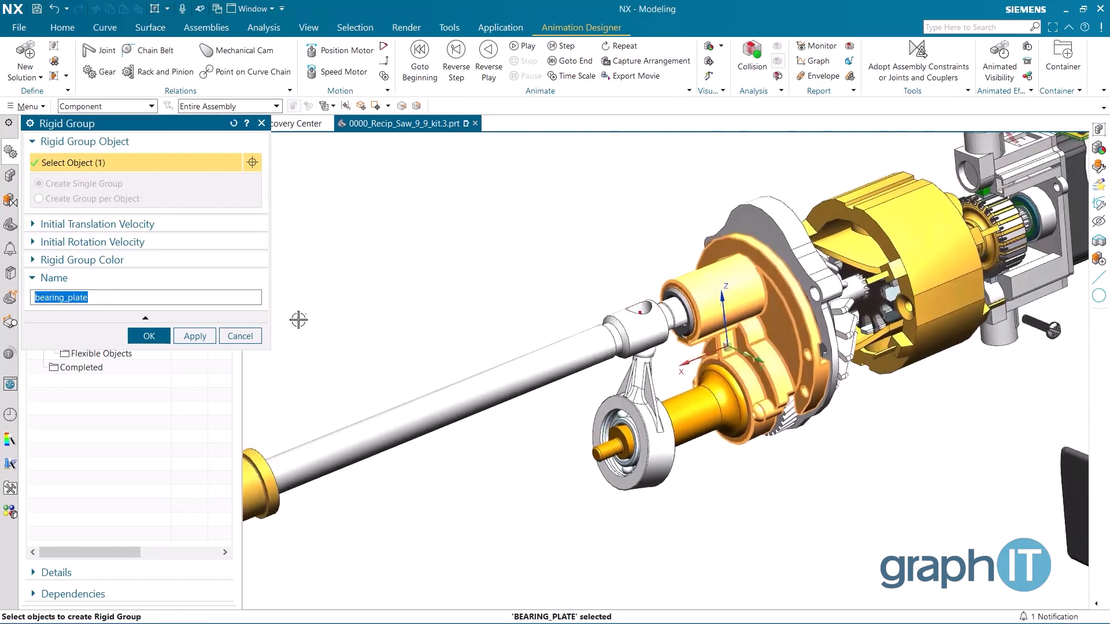
left_click(200, 339)
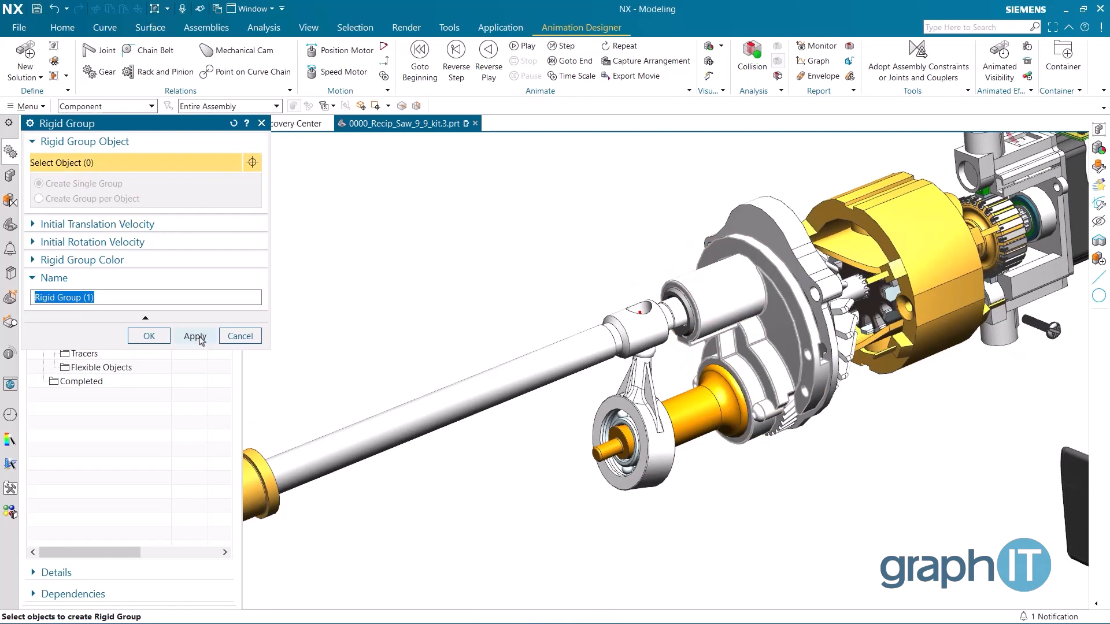
Step: Create a single rigid group from the motor's fan and drive shaft
middle_click_drag(855, 481, 816, 356)
left_click(796, 329)
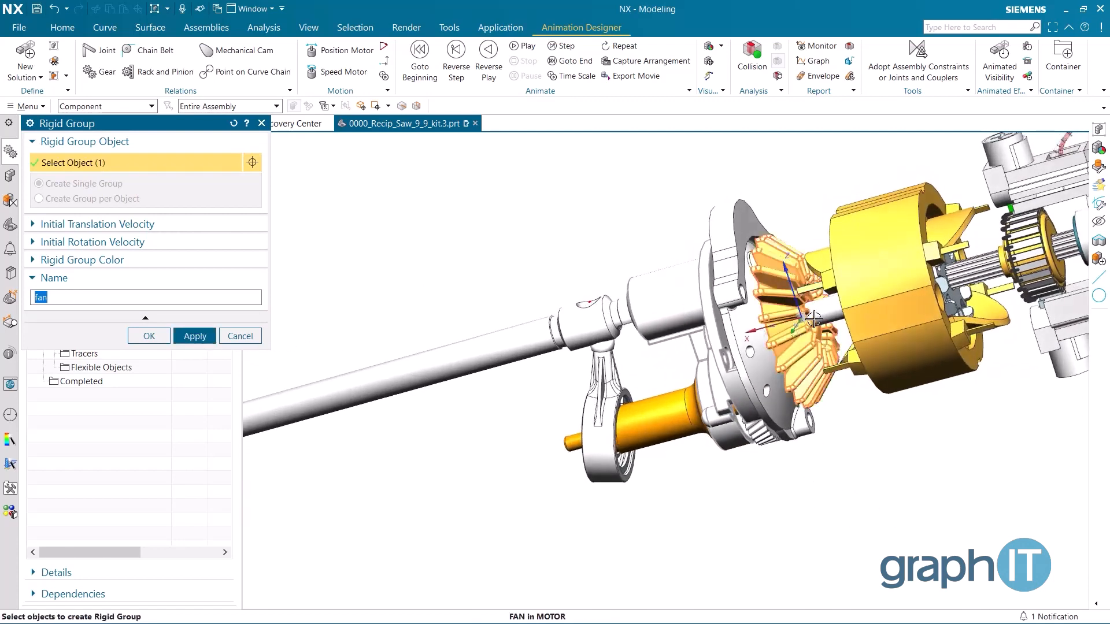
left_click(830, 313)
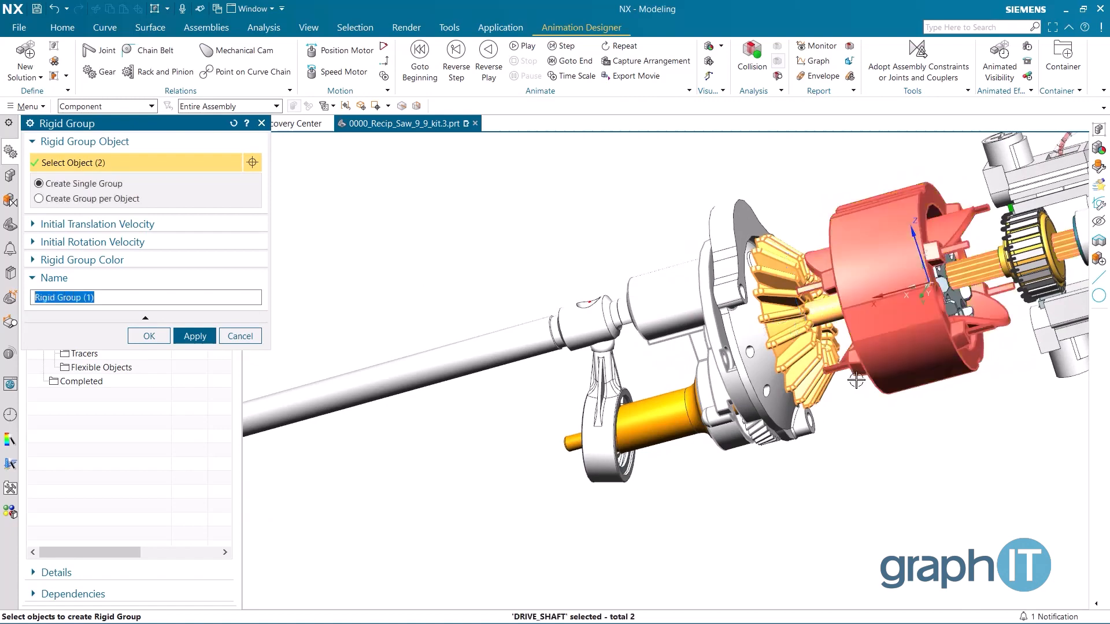
middle_click_drag(850, 379, 718, 396, "shift")
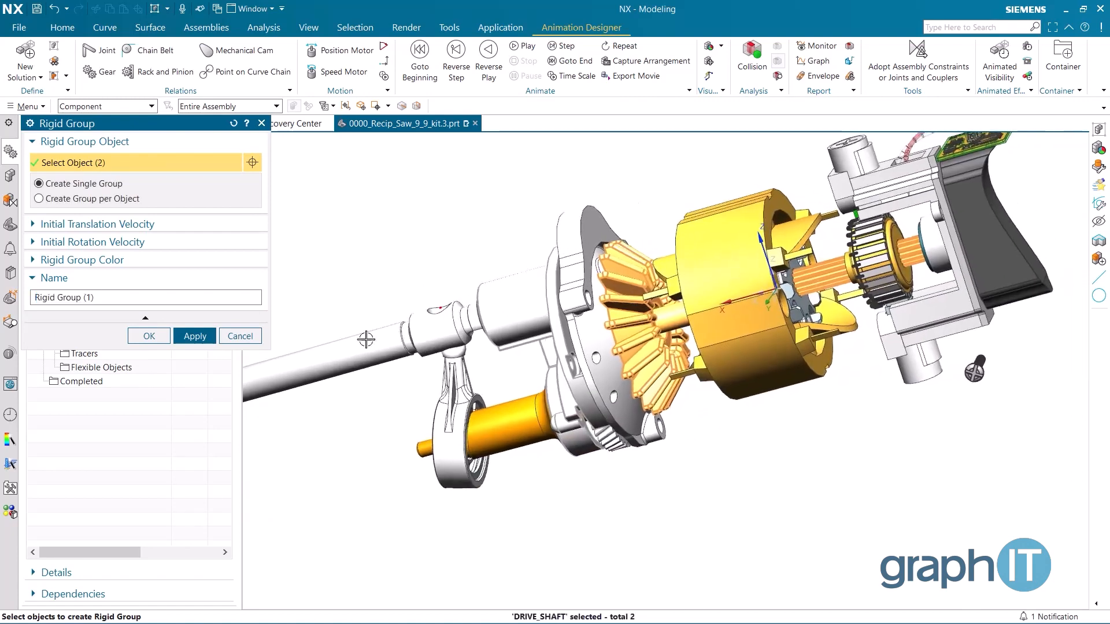
left_click(195, 336)
Step: Create a single rigid group from the intermediate gear, the wobble shaft and the forward bearing inner casing
middle_click_drag(355, 436, 425, 409)
left_click(629, 421)
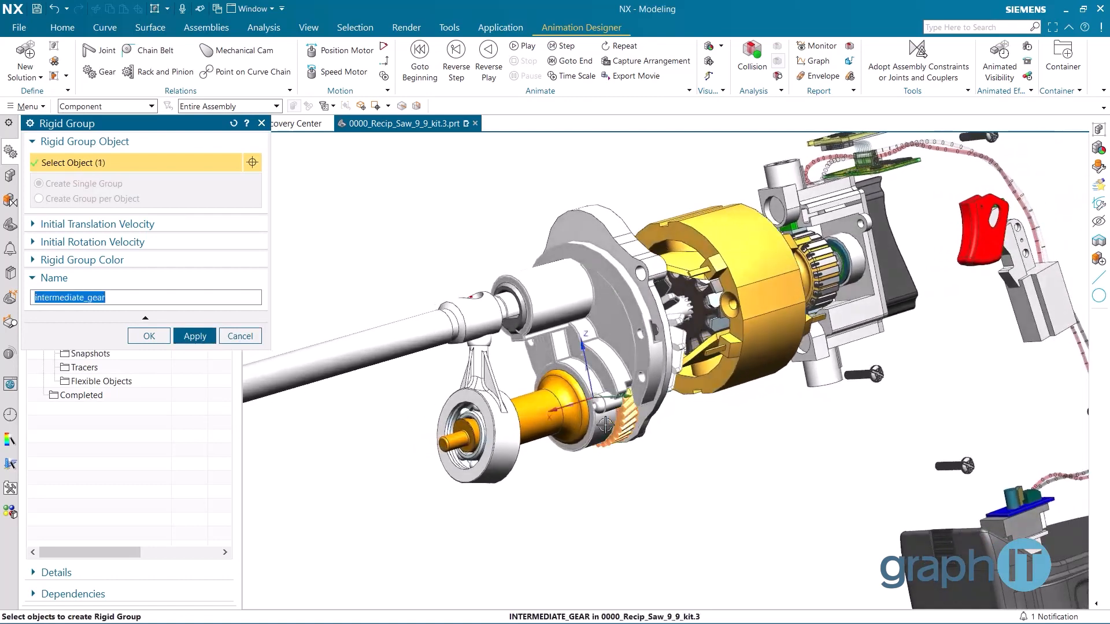
left_click(539, 415)
scroll(413, 438, "up", 4)
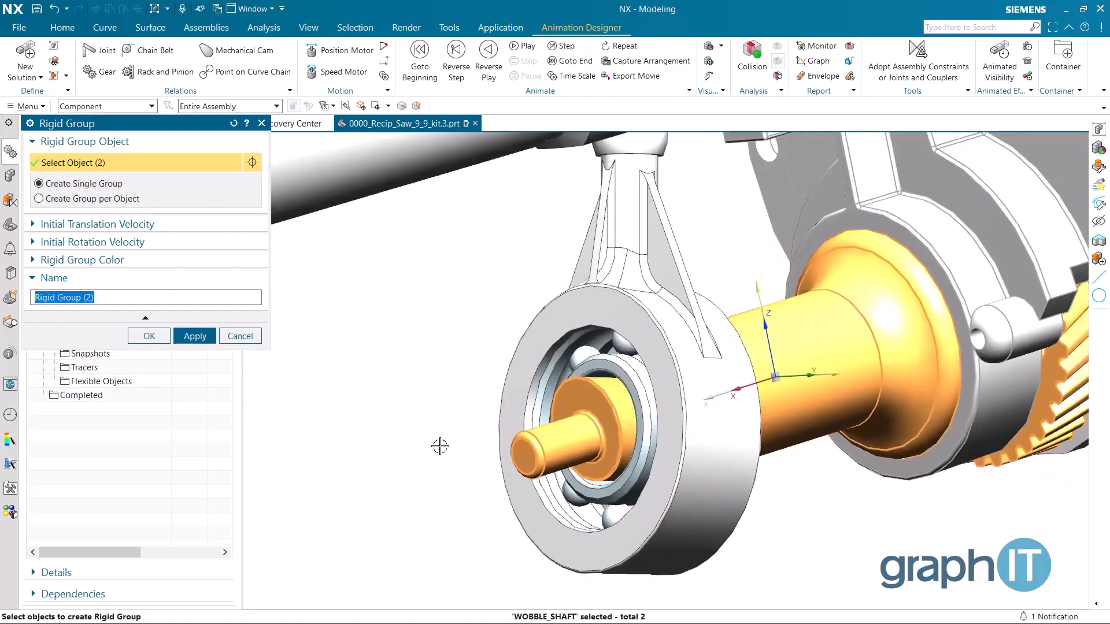
middle_click_drag(439, 446, 465, 444)
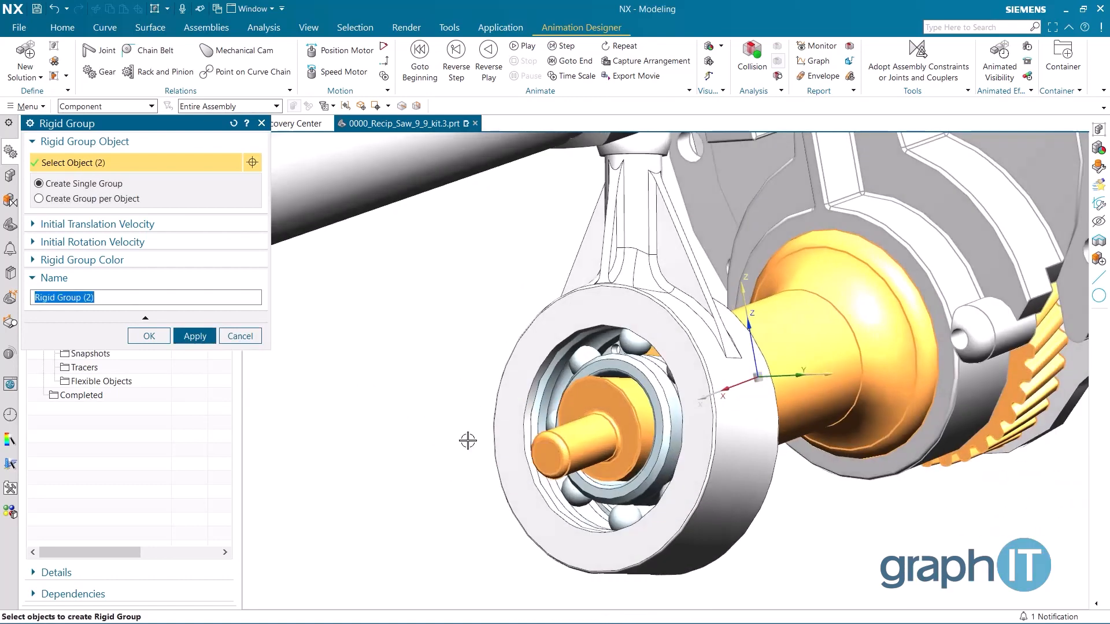
left_click(628, 368)
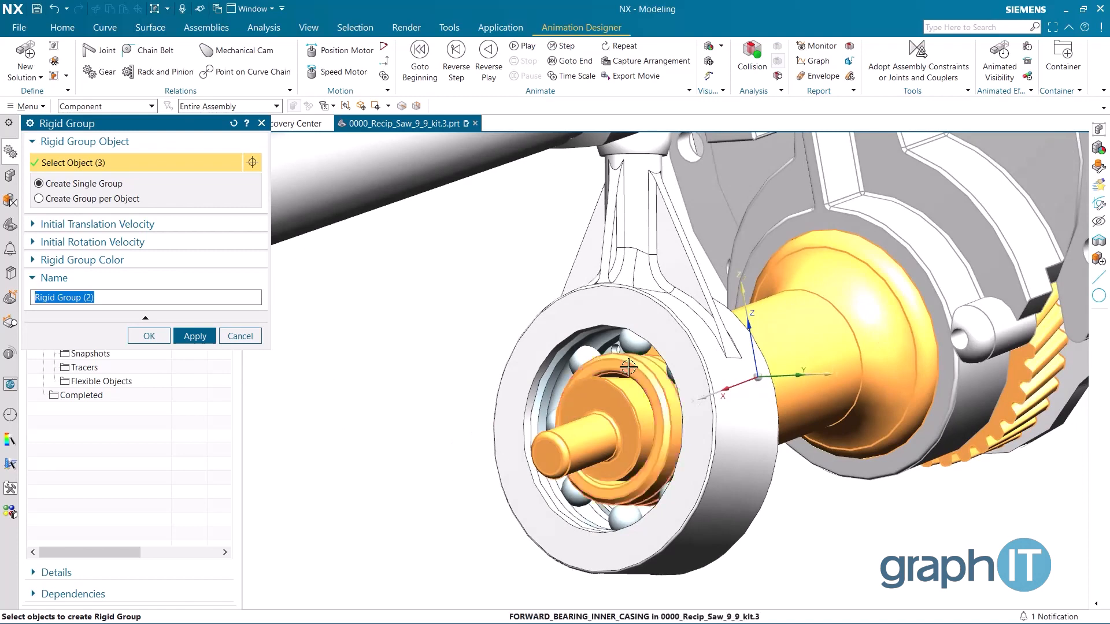
left_click(195, 336)
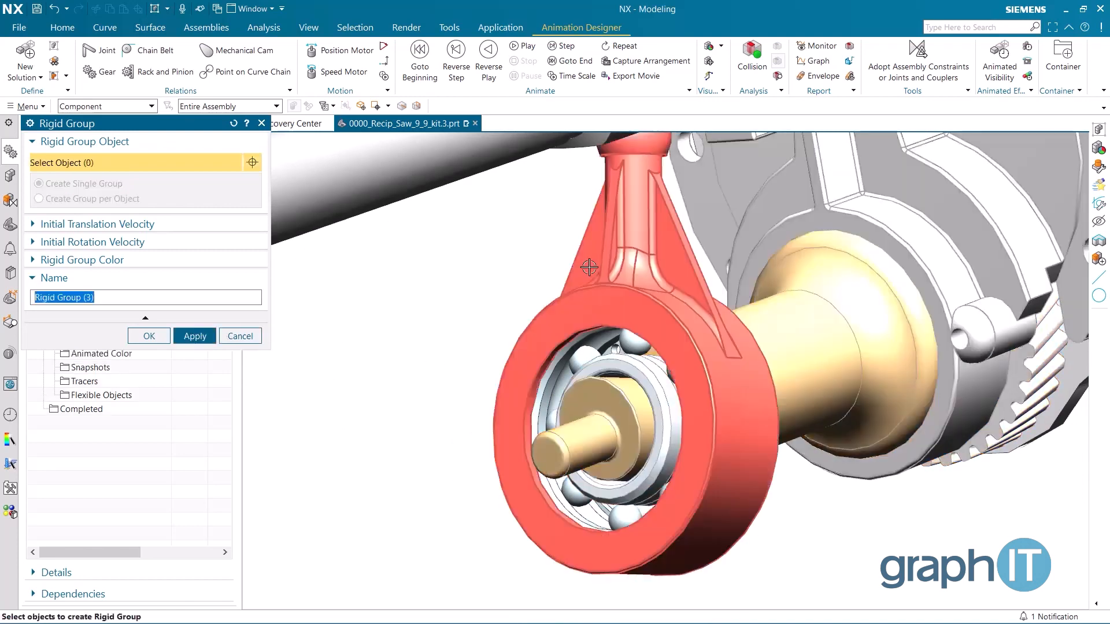
Step: Create a single rigid group from the wobble arm, the bearing outer casing inside it and the internal retaining ring
left_click(581, 284)
left_click(550, 379)
mouse_move(441, 433)
middle_mouse_down()
mouse_move(389, 416)
mouse_move(422, 428)
middle_mouse_up()
left_click(620, 530)
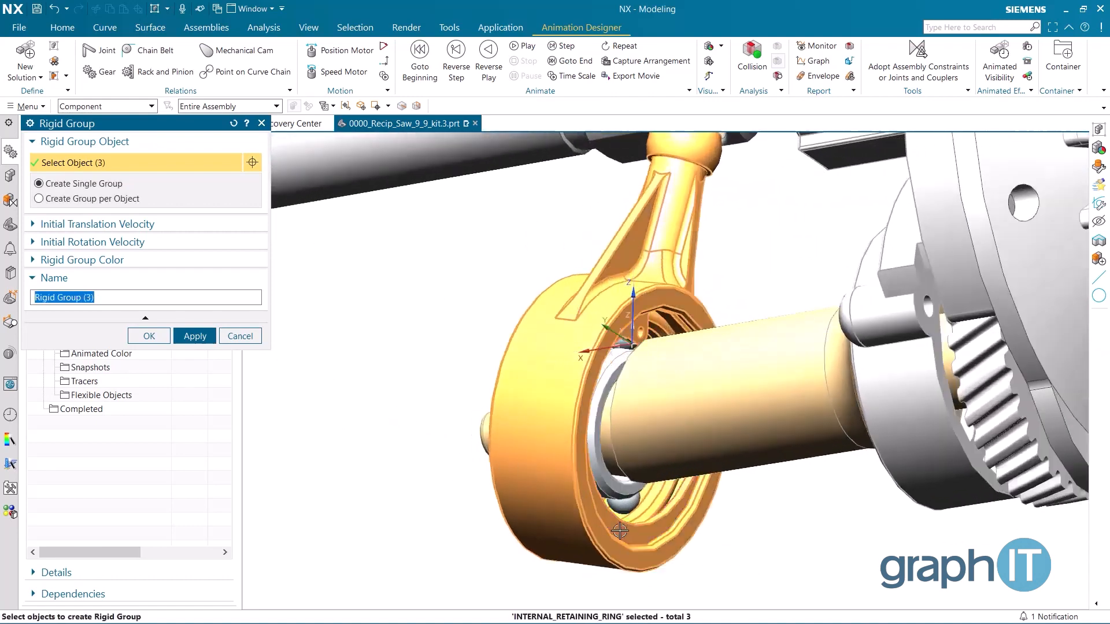
left_click(195, 336)
Step: Remove the selection filter and group the reciprocating shaft, its Line25 sketch line in the cross hole and the saw blade as one rigid group
middle_click_drag(362, 293, 503, 237)
left_click(114, 110)
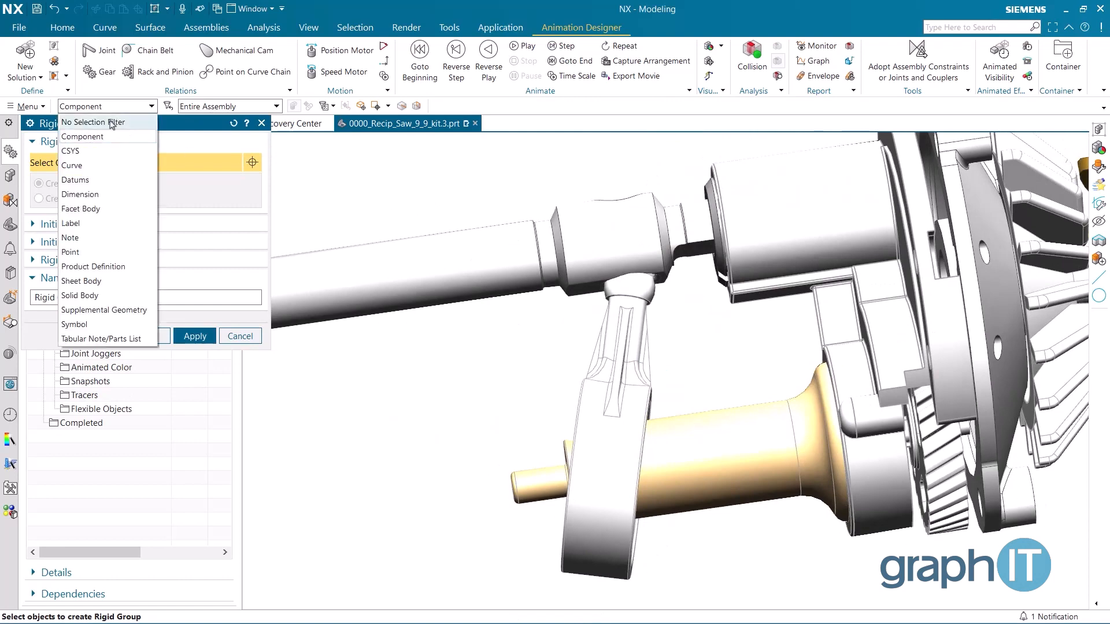
left_click(114, 122)
middle_click_drag(496, 201, 530, 250)
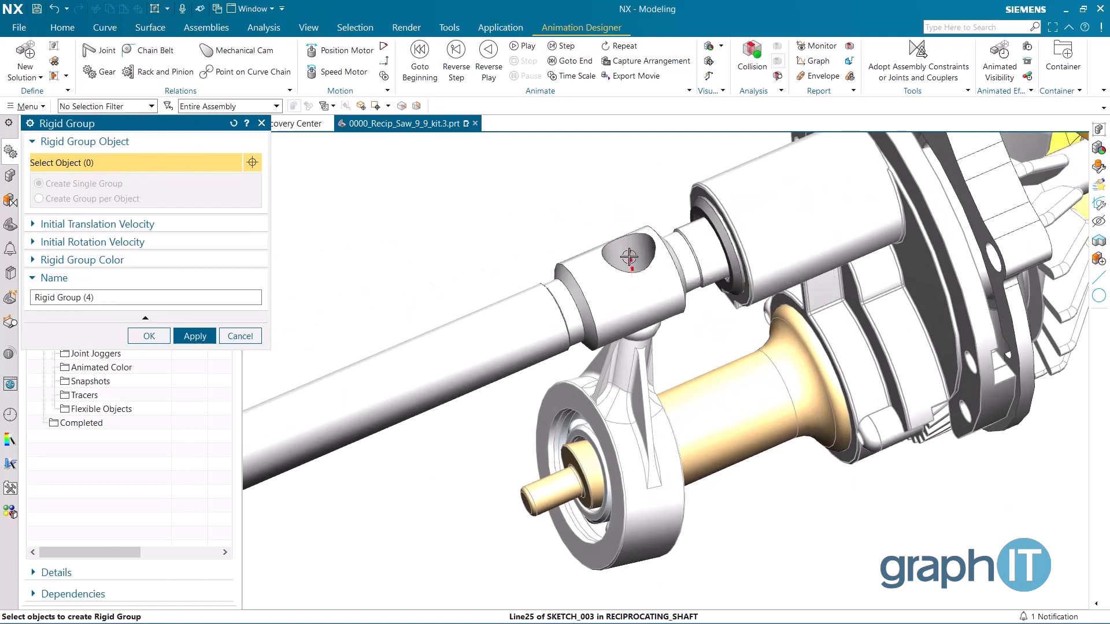
left_click(632, 257)
left_click(498, 329)
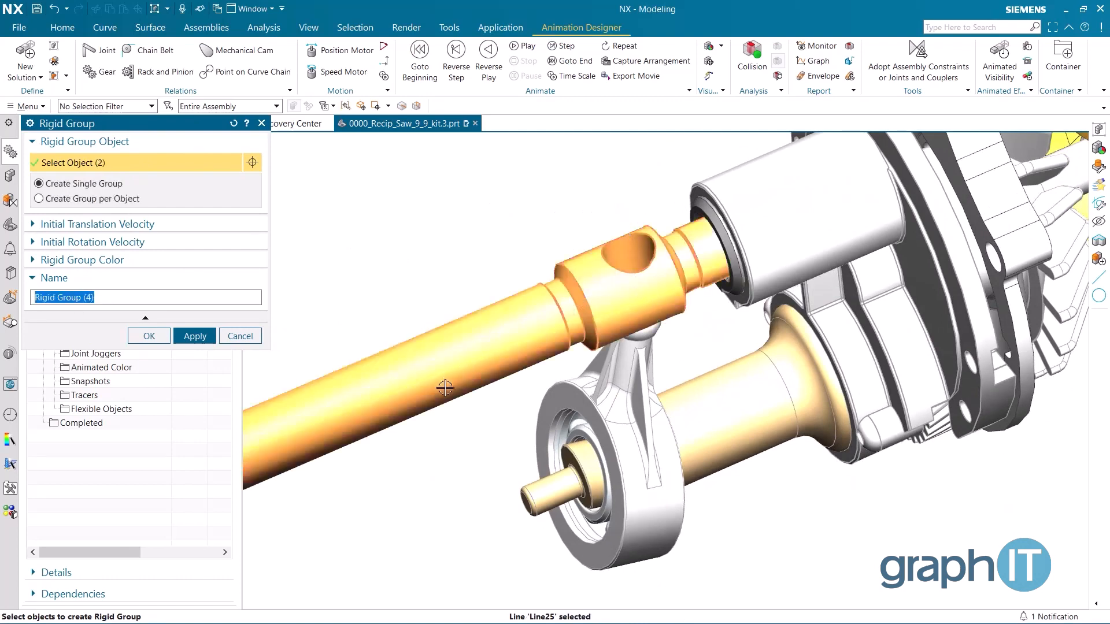
scroll(443, 375, "down", 4)
middle_click_drag(442, 374, 779, 247, "shift")
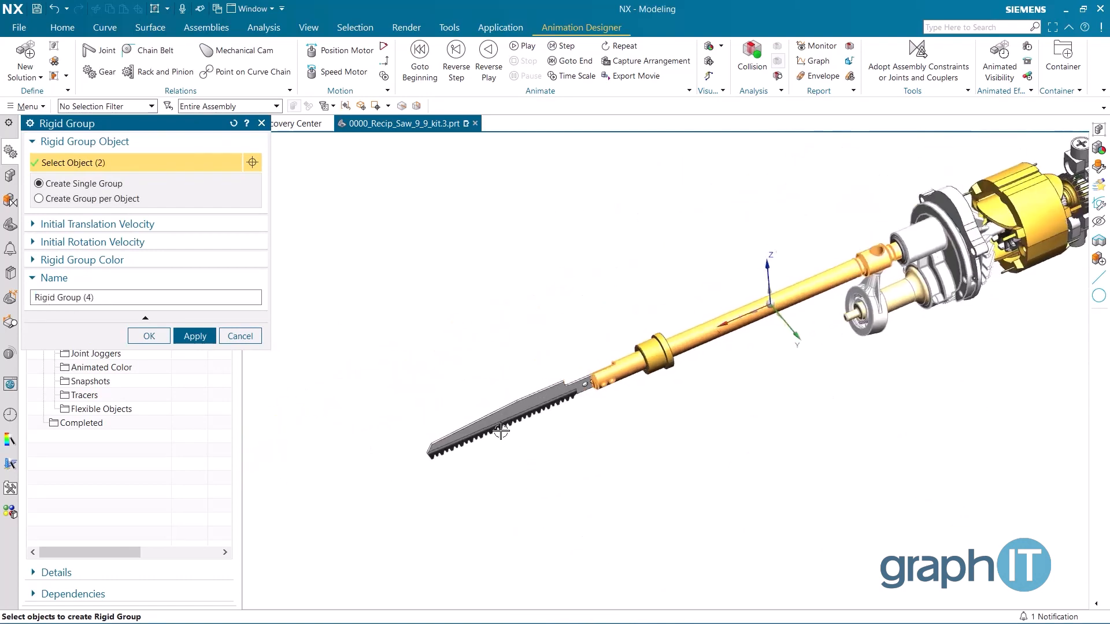
left_click(510, 415)
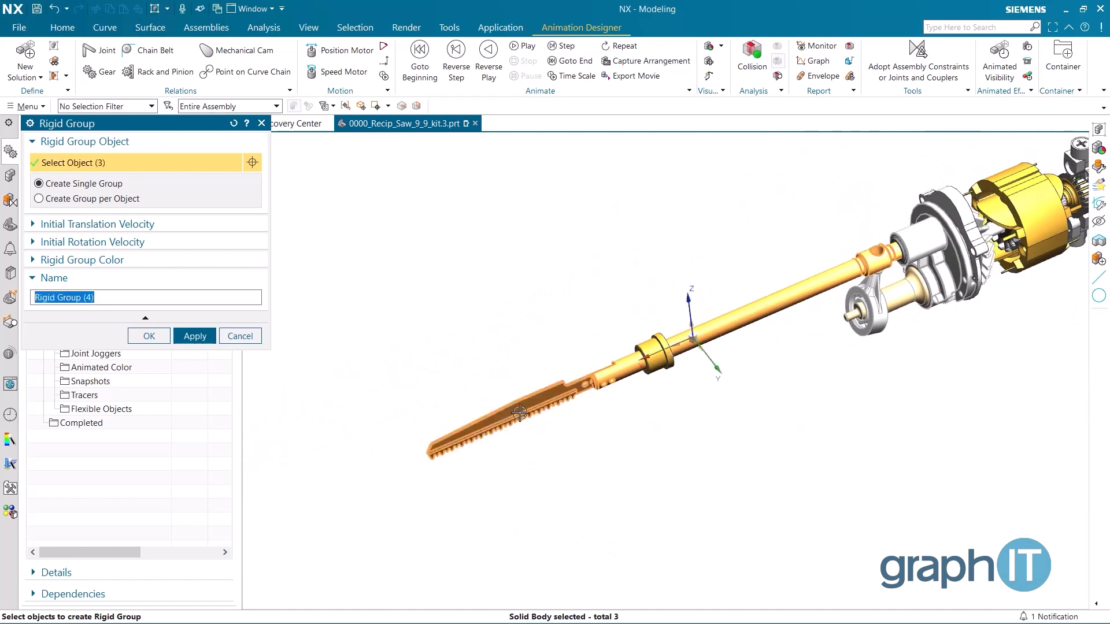
left_click(152, 337)
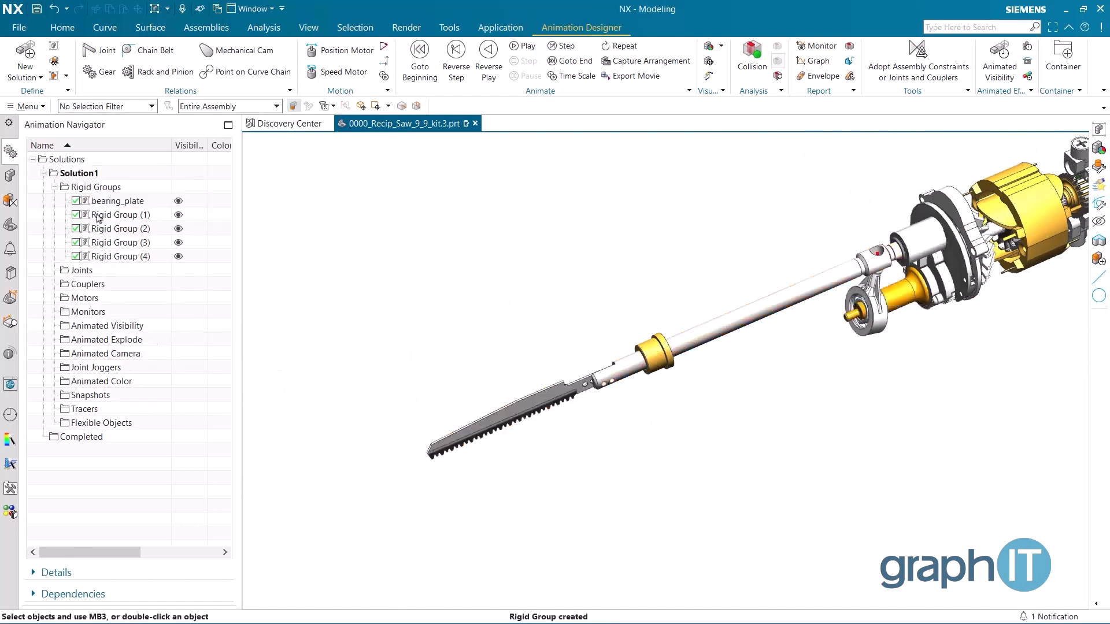
Step: Turn on Rigid Group Color to check the grouped parts of the mechanism, and turn it off again
middle_click_drag(432, 315, 501, 272)
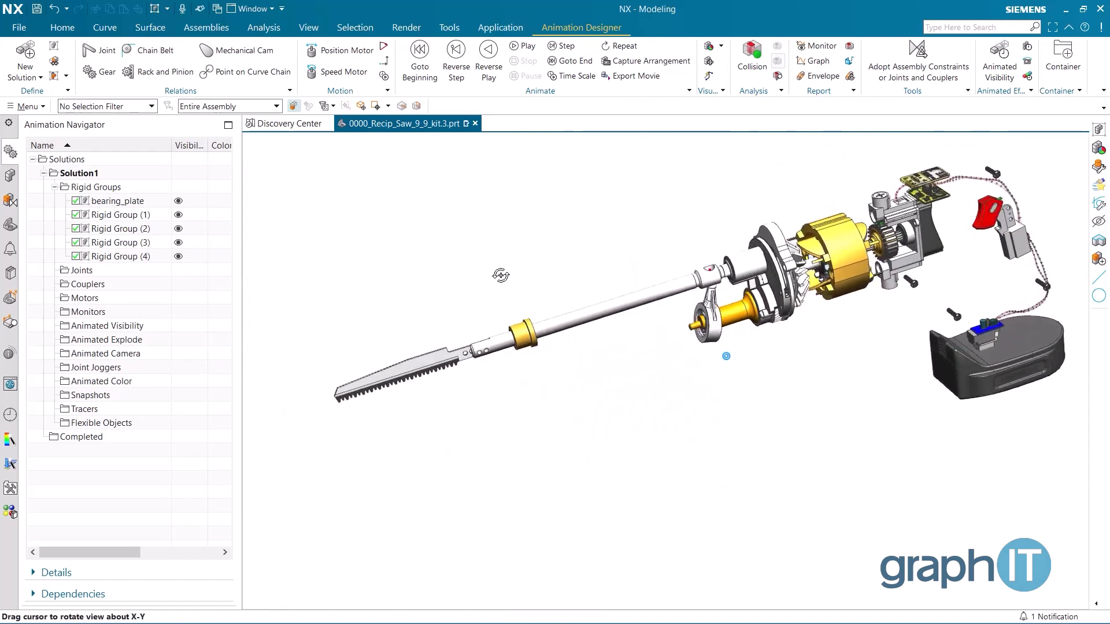
left_click(721, 46)
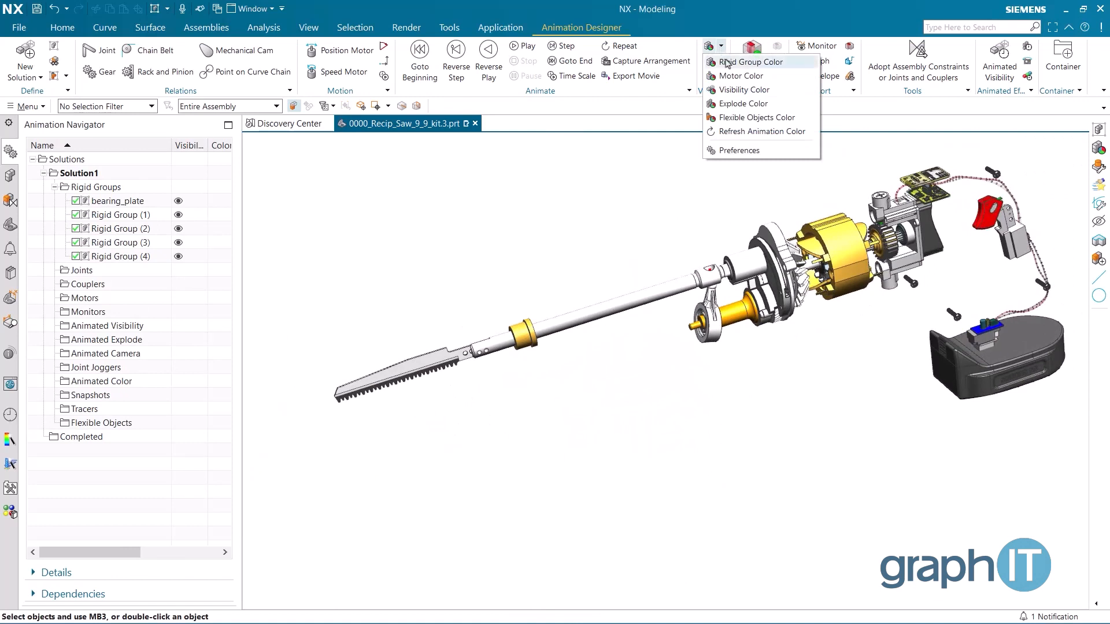
left_click(726, 57)
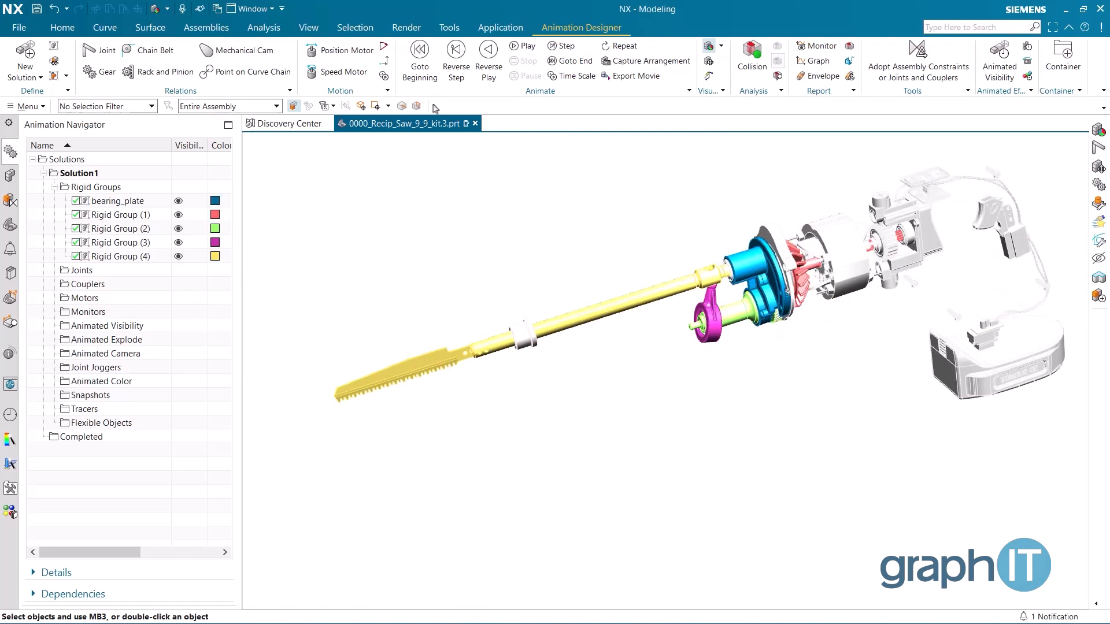
left_click(721, 46)
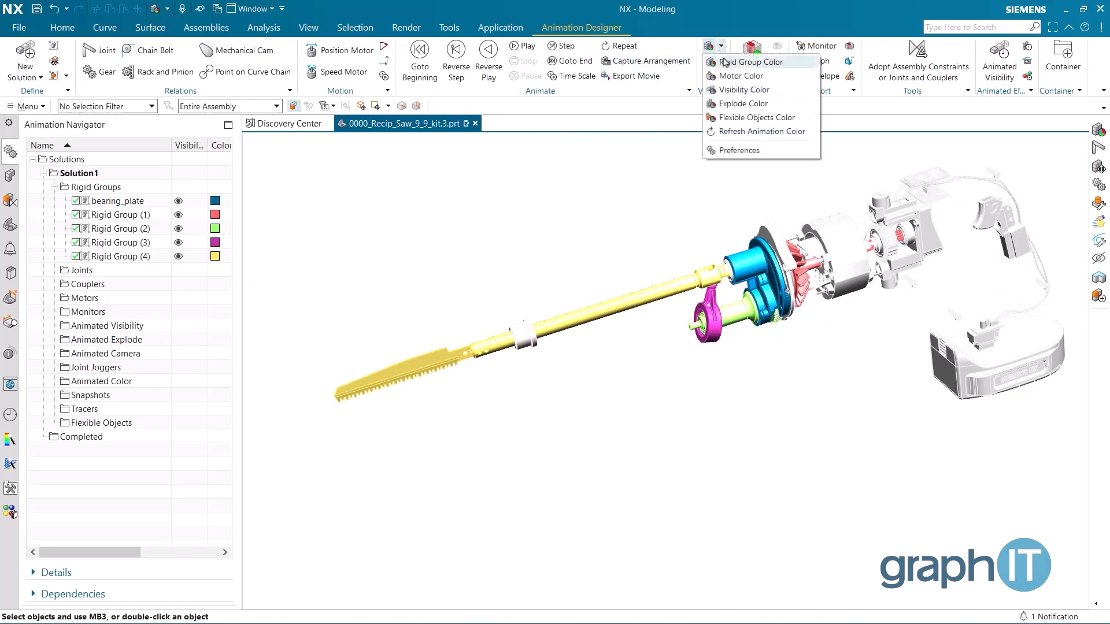
left_click(745, 63)
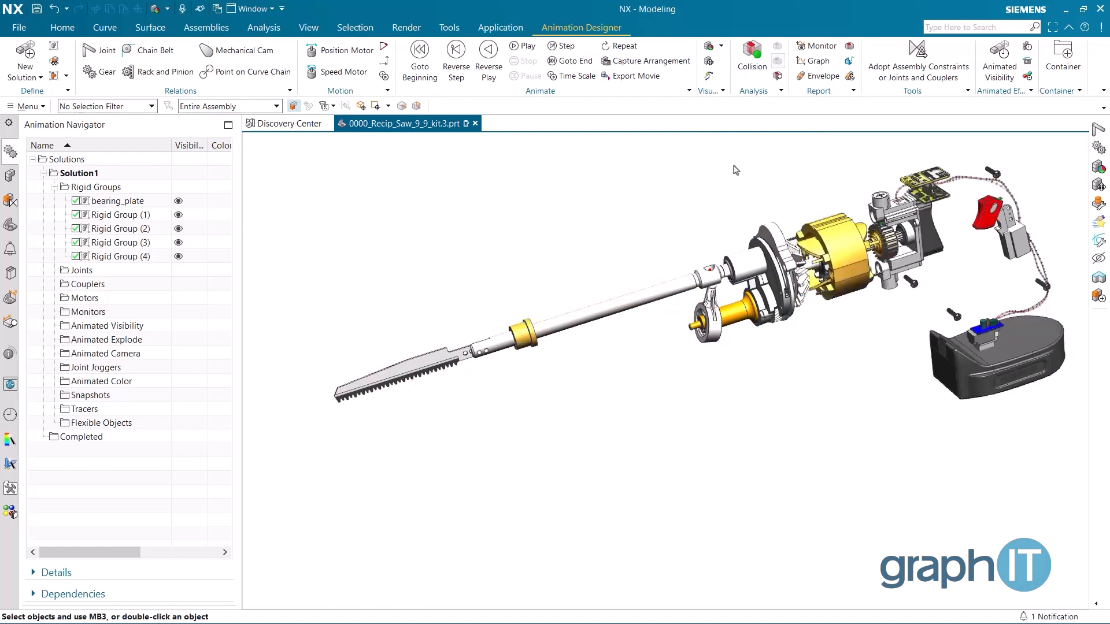
Step: Create a Fixed Joint on the bearing_plate rigid group
left_click(107, 52)
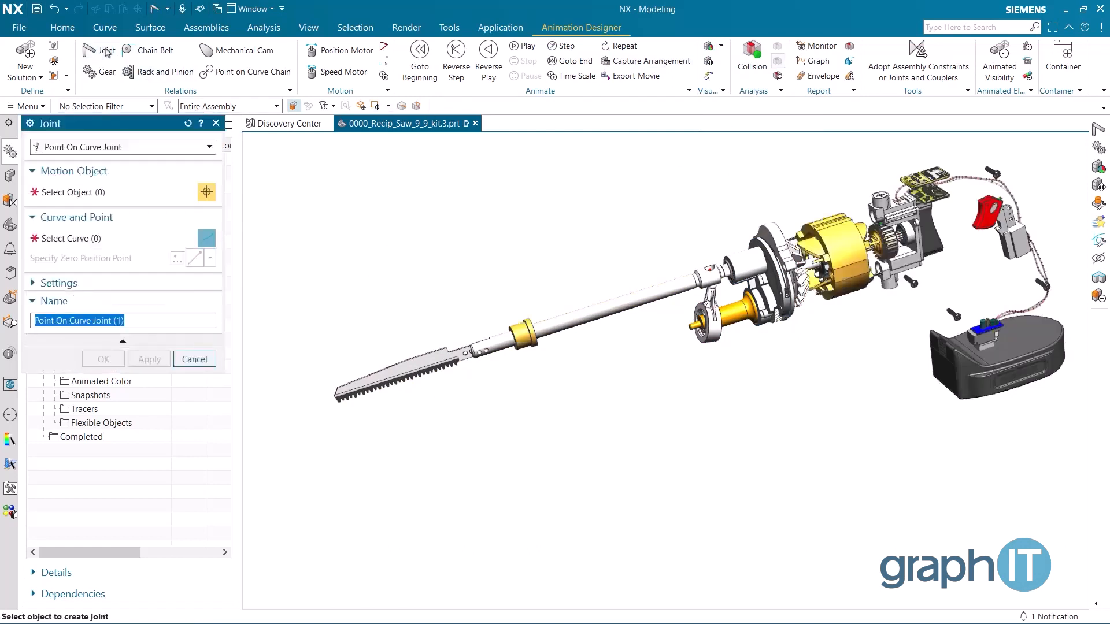
left_click(133, 149)
left_click(64, 162)
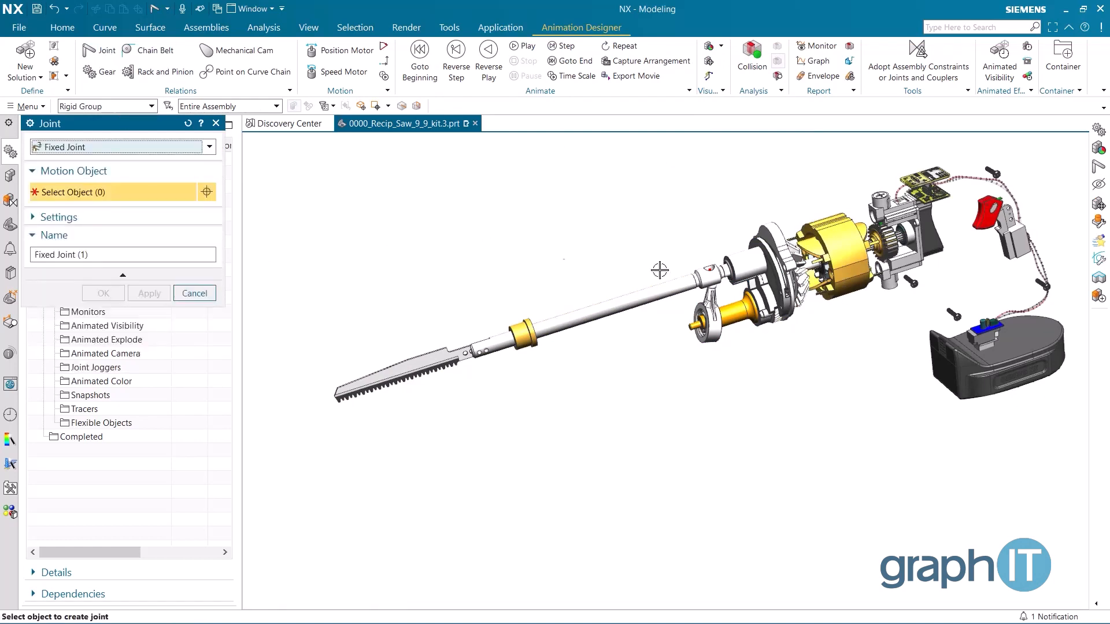
scroll(659, 270, "up", 4)
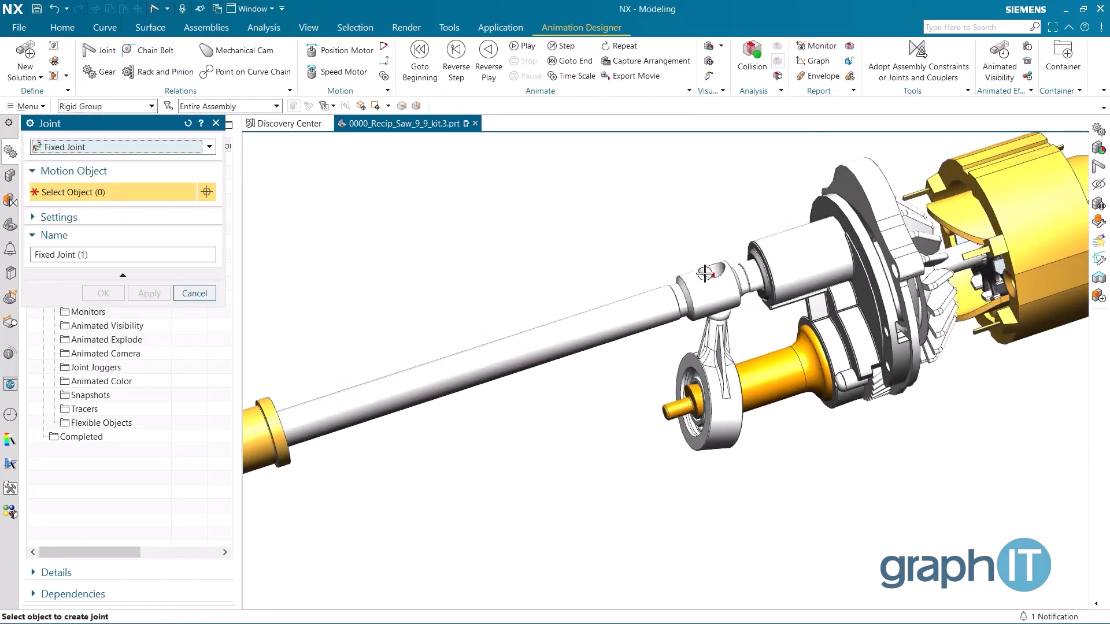
left_click(841, 256)
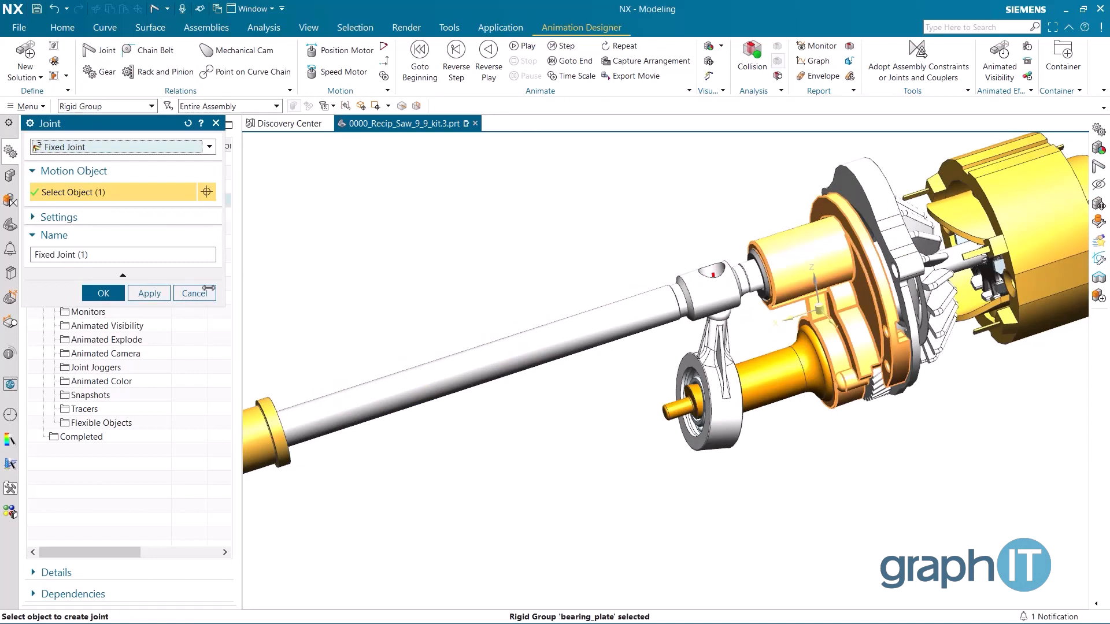
left_click(152, 294)
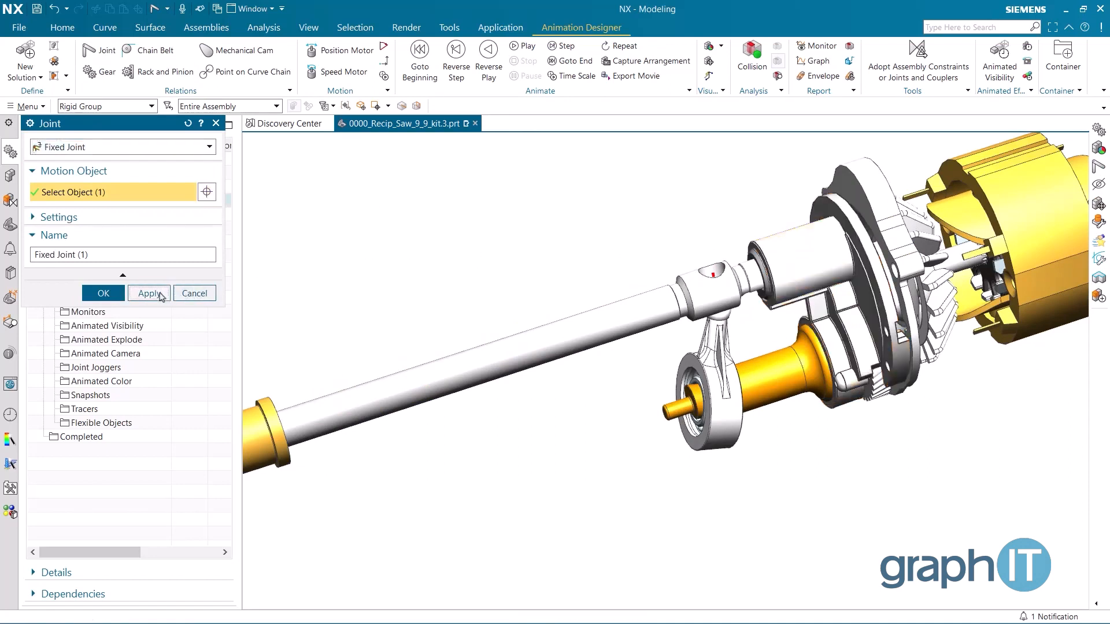
Step: Create a Slider Joint between the reciprocating shaft and the bearing plate, with the vector along the shaft's cylindrical axis
left_click(97, 150)
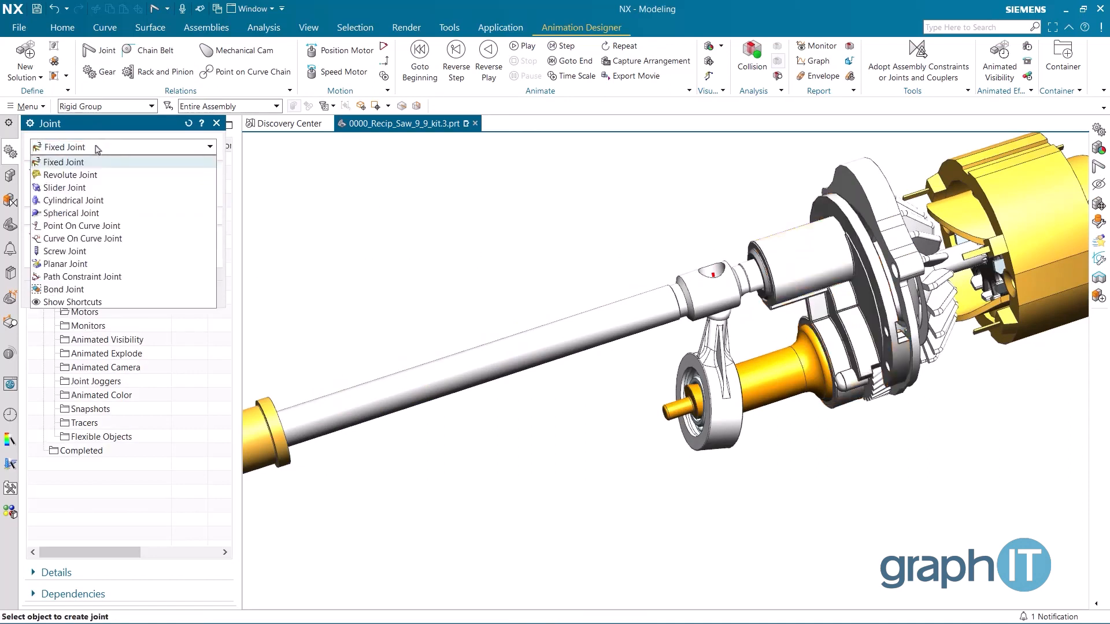
left_click(90, 187)
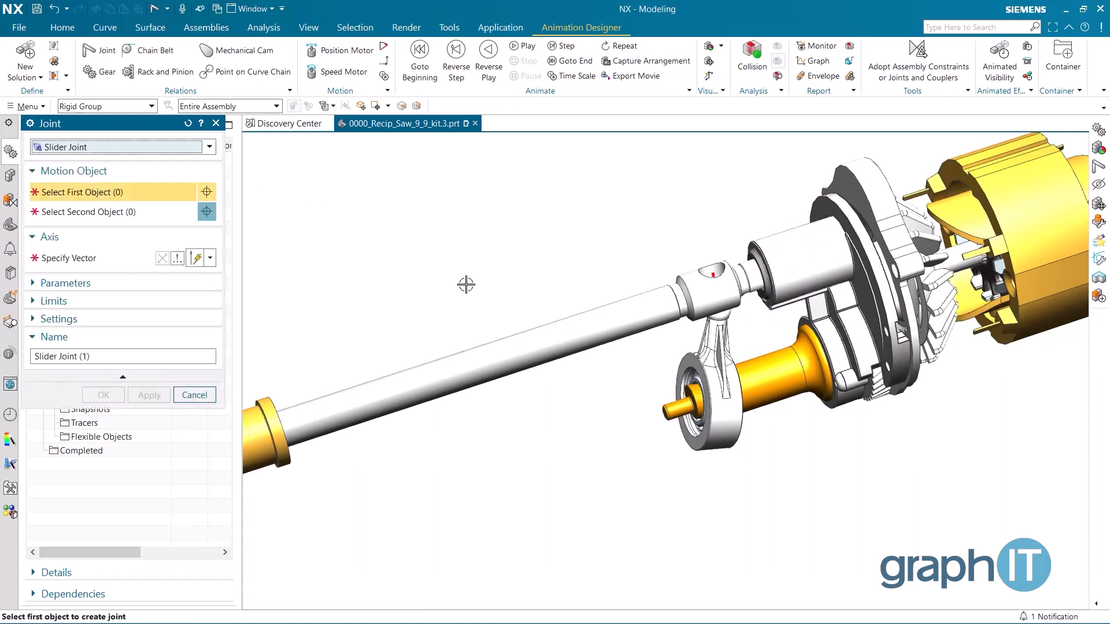
left_click(522, 345)
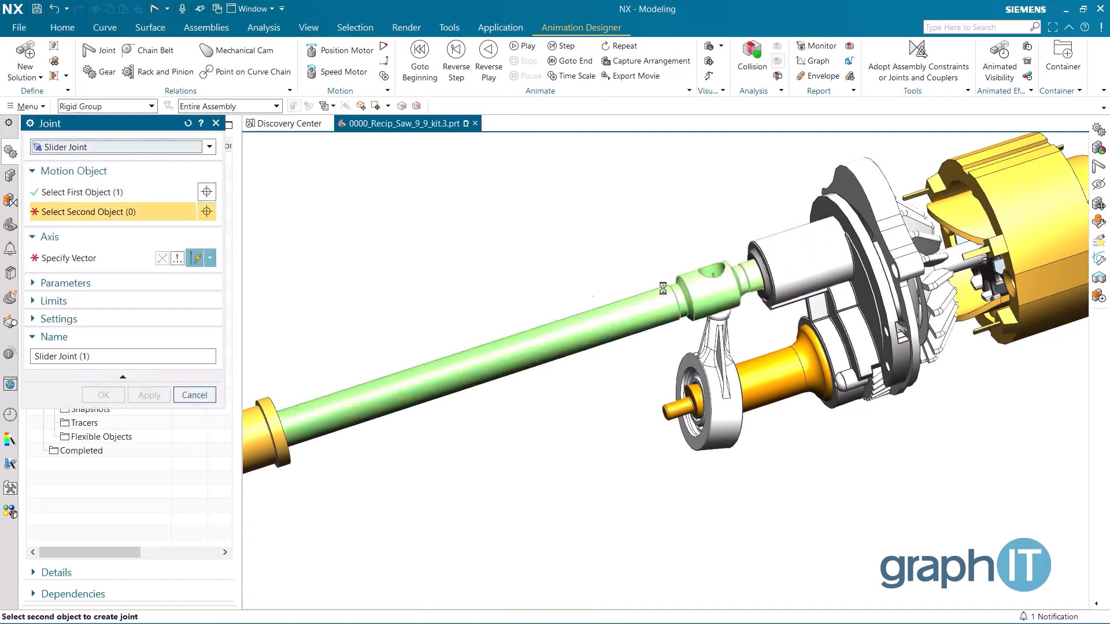
left_click(853, 266)
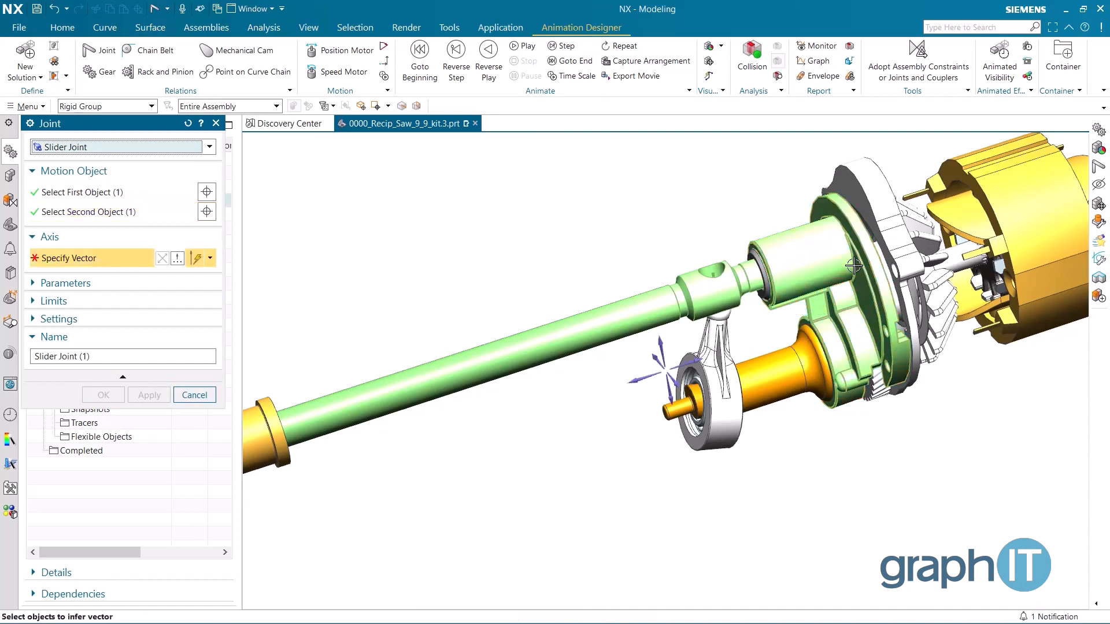
left_click(564, 347)
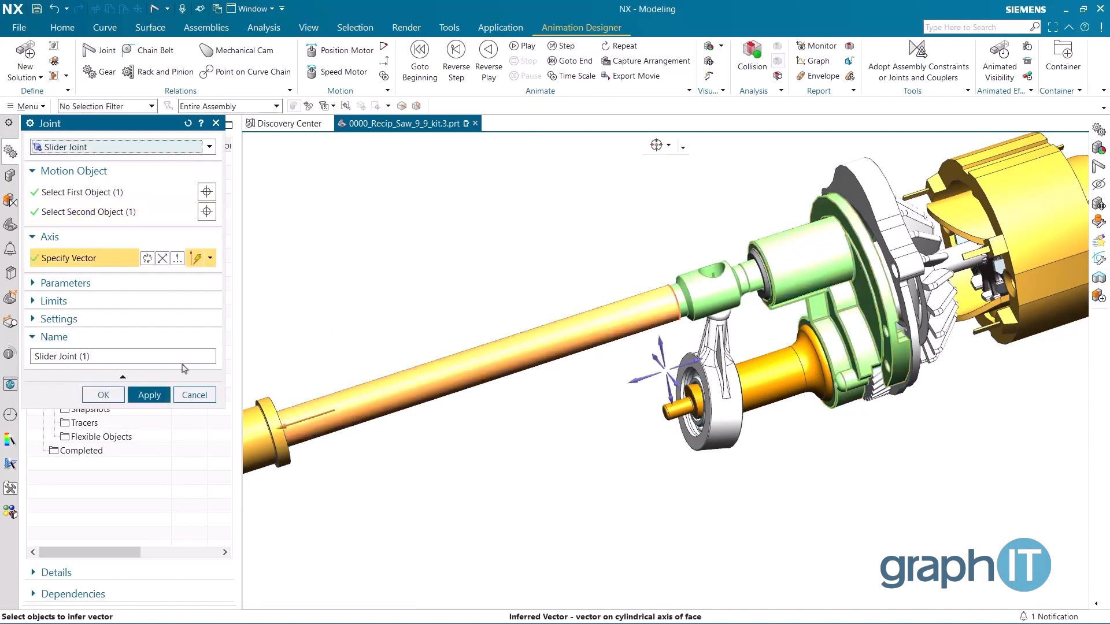
left_click(151, 397)
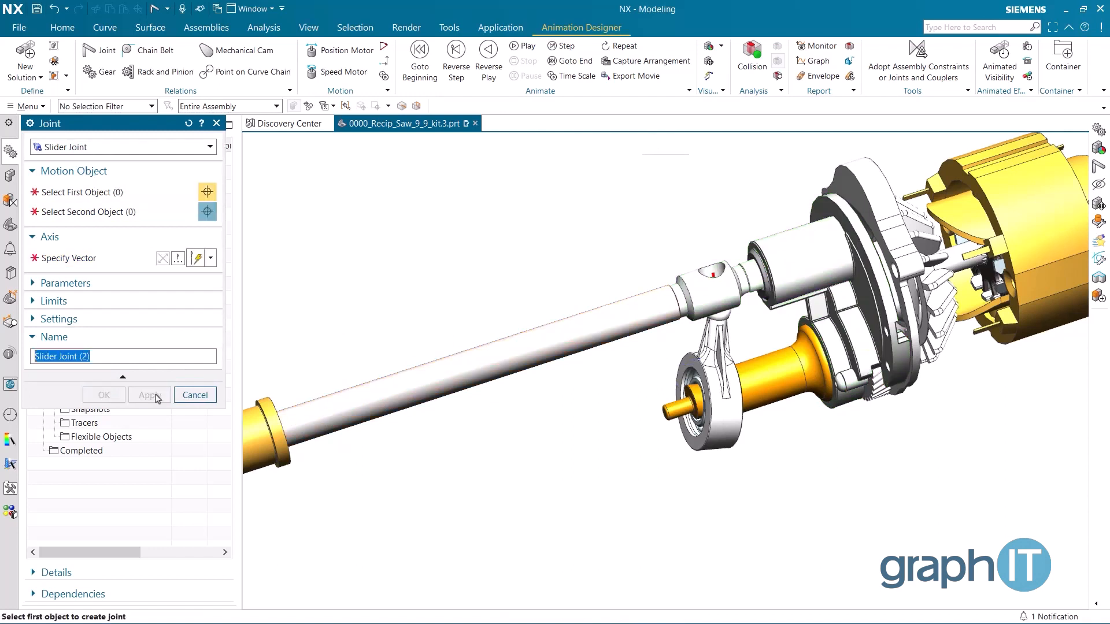
Step: Create a Revolute Joint between the orange wobble shaft and the bearing plate, taking the vector and point from the shaft's cylindrical face
left_click(124, 149)
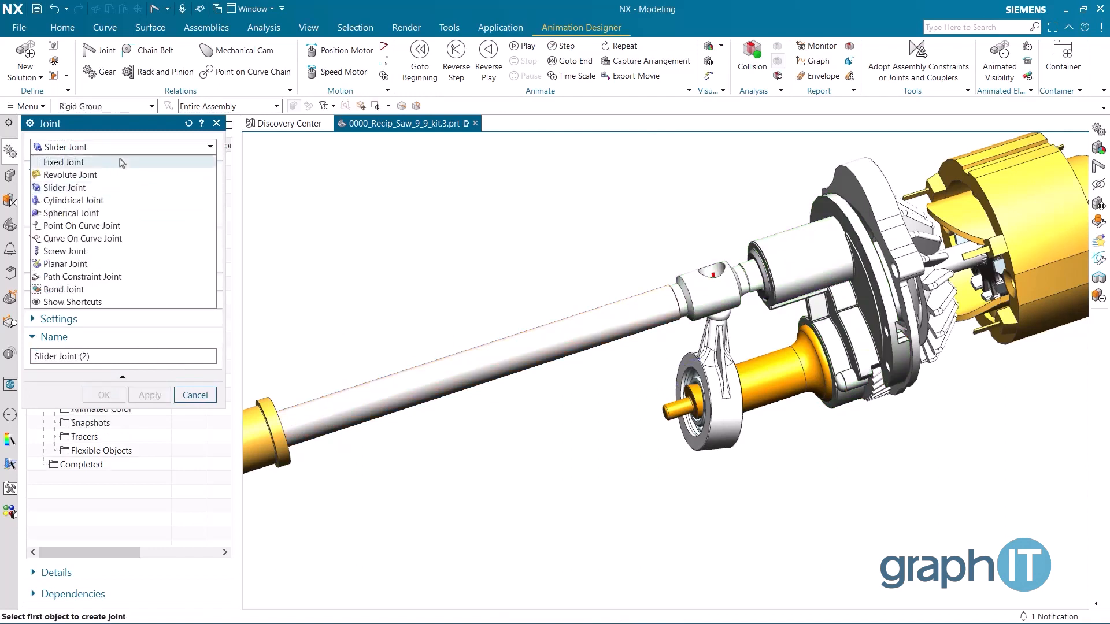
left_click(118, 175)
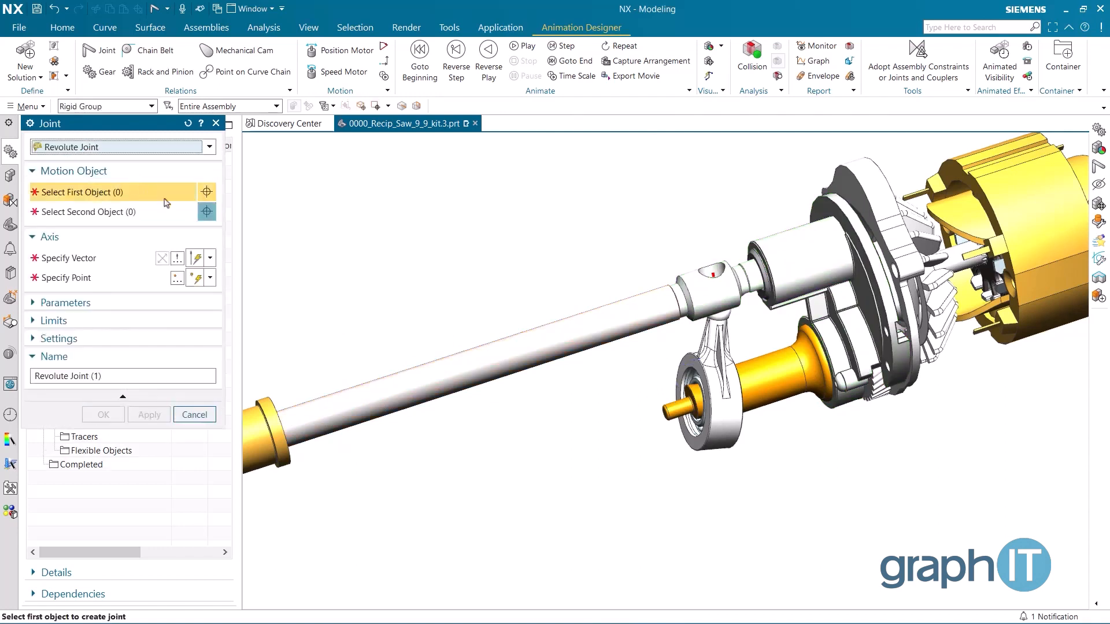
left_click(740, 384)
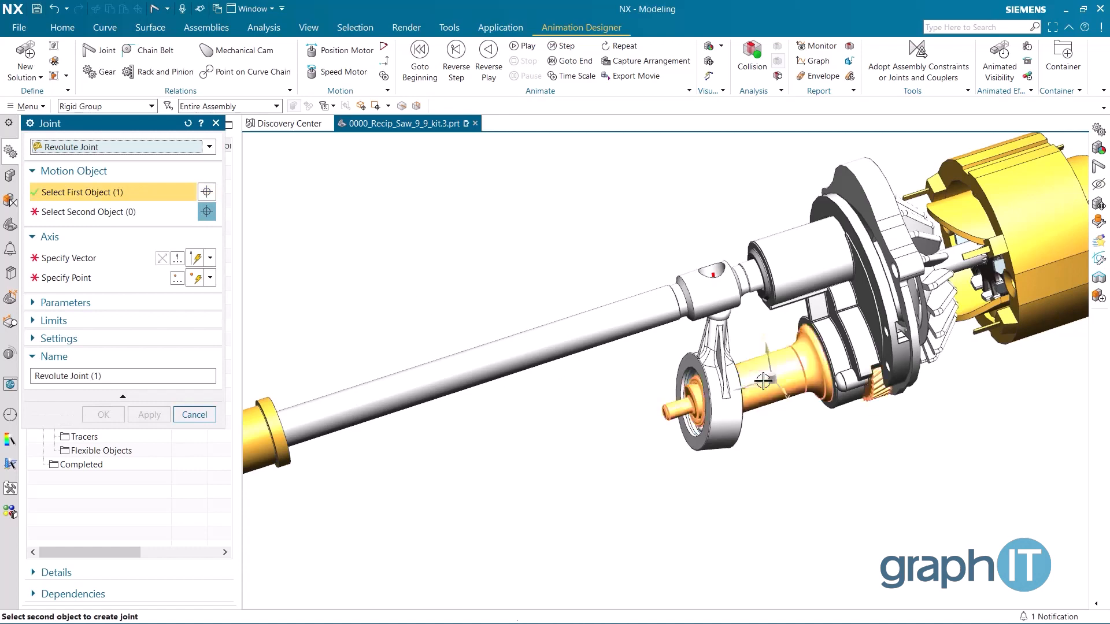
left_click(847, 324)
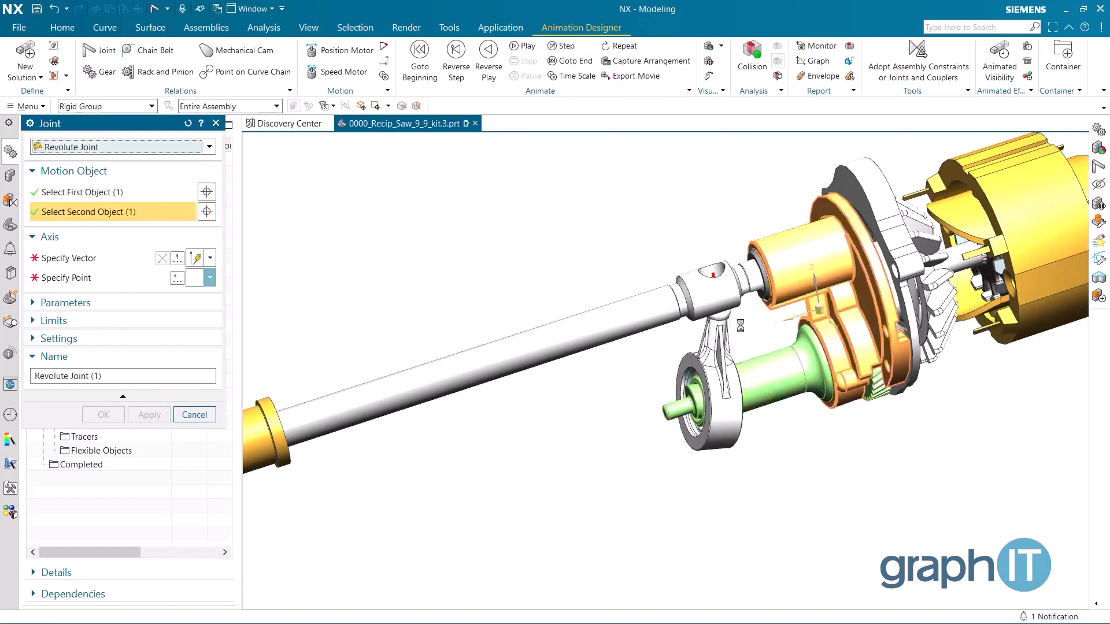
scroll(547, 378, "up", 4)
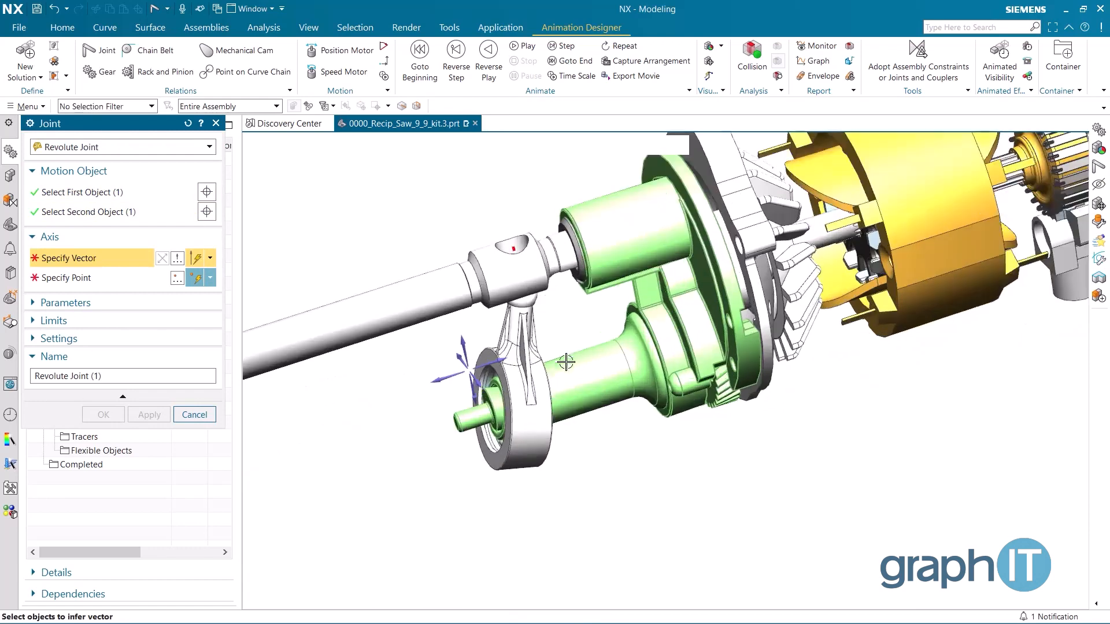
middle_click_drag(567, 334, 599, 362)
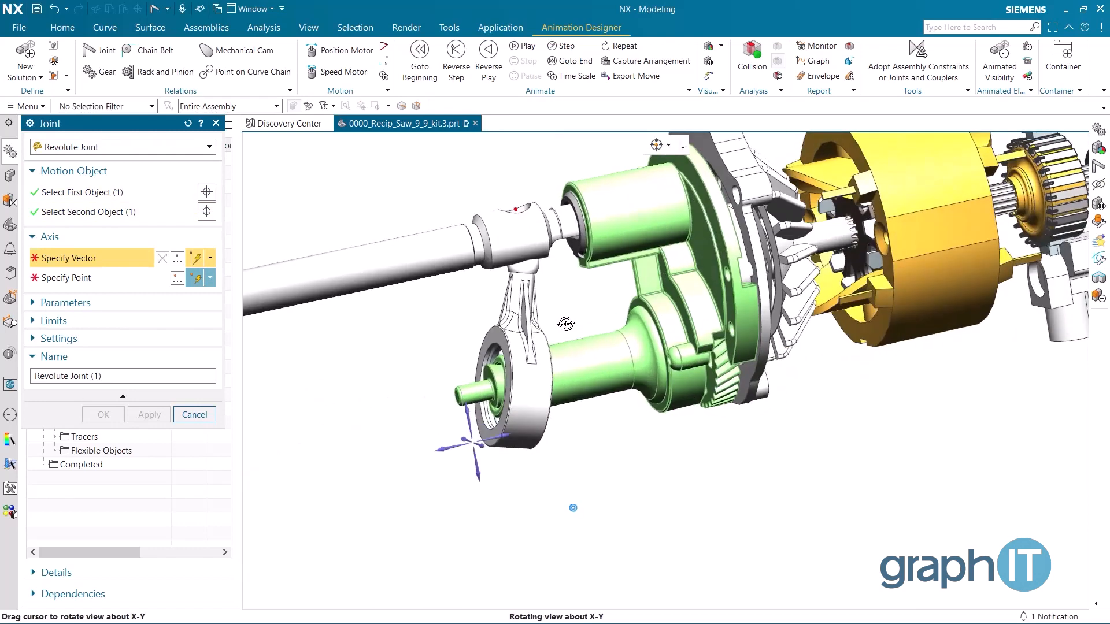
left_click(600, 362)
left_click(600, 362)
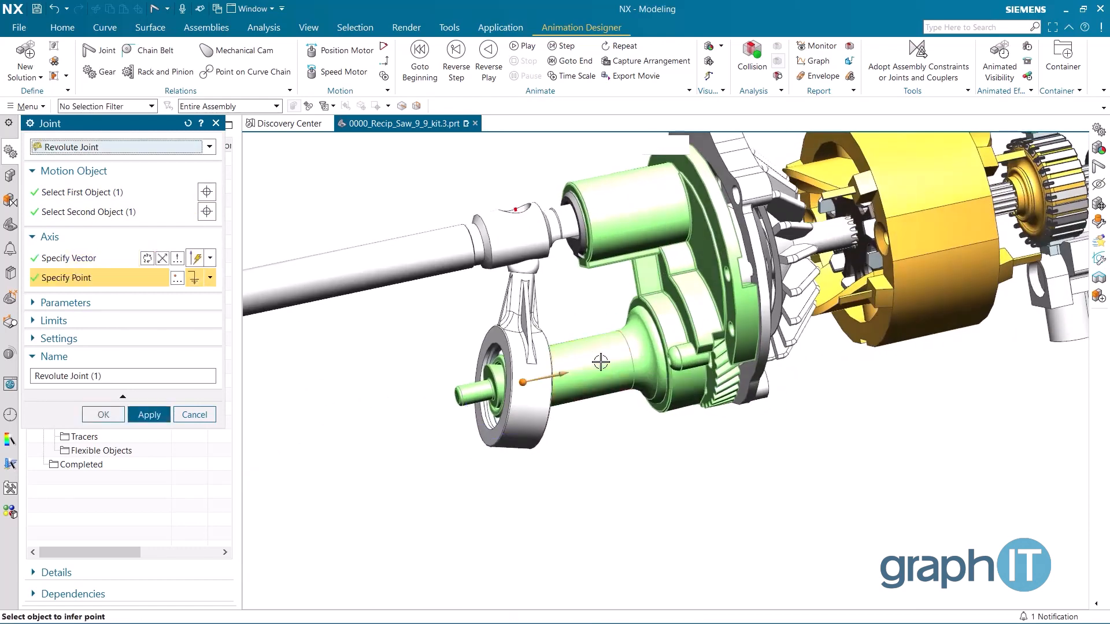
left_click(154, 415)
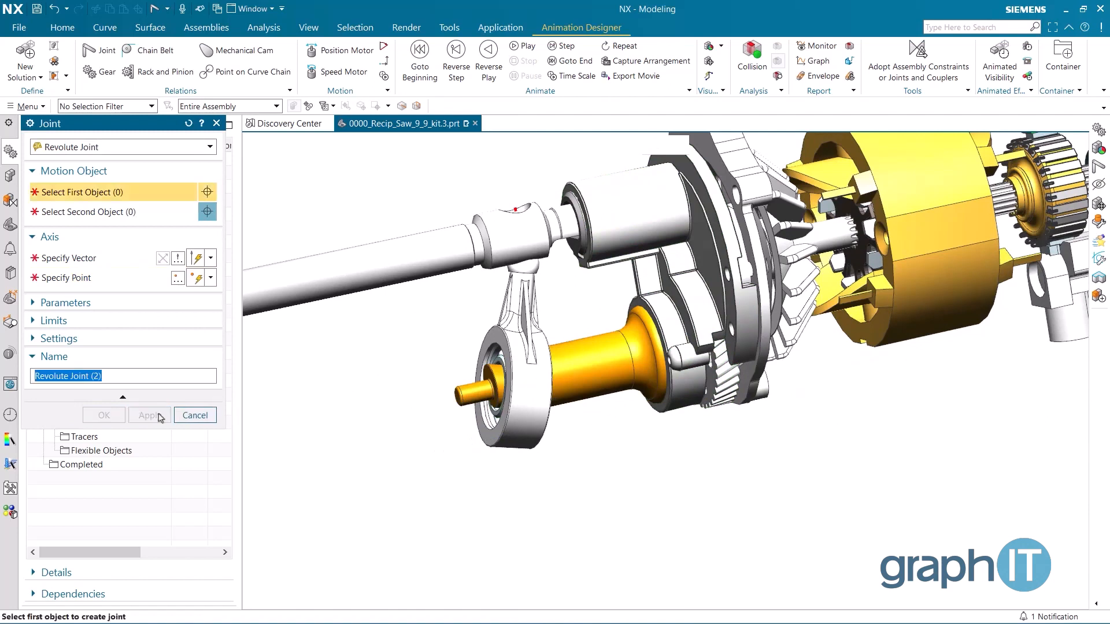
Step: Create a Revolute Joint between the motor shaft and the bearing plate about the motor shaft's axis, with the vector direction reversed
left_click(804, 237)
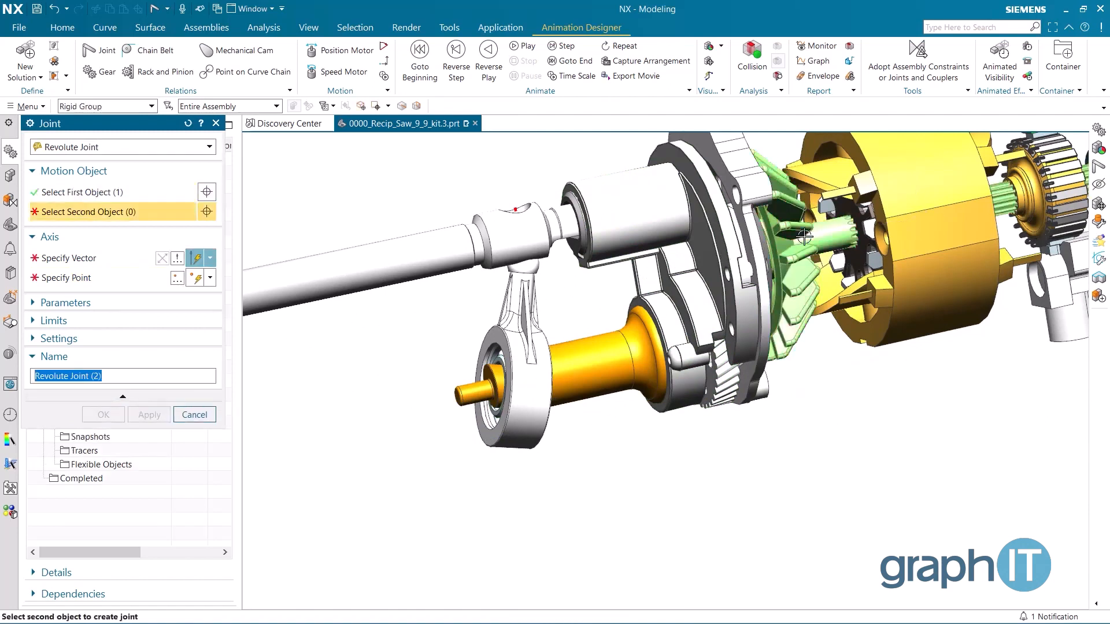
left_click(670, 223)
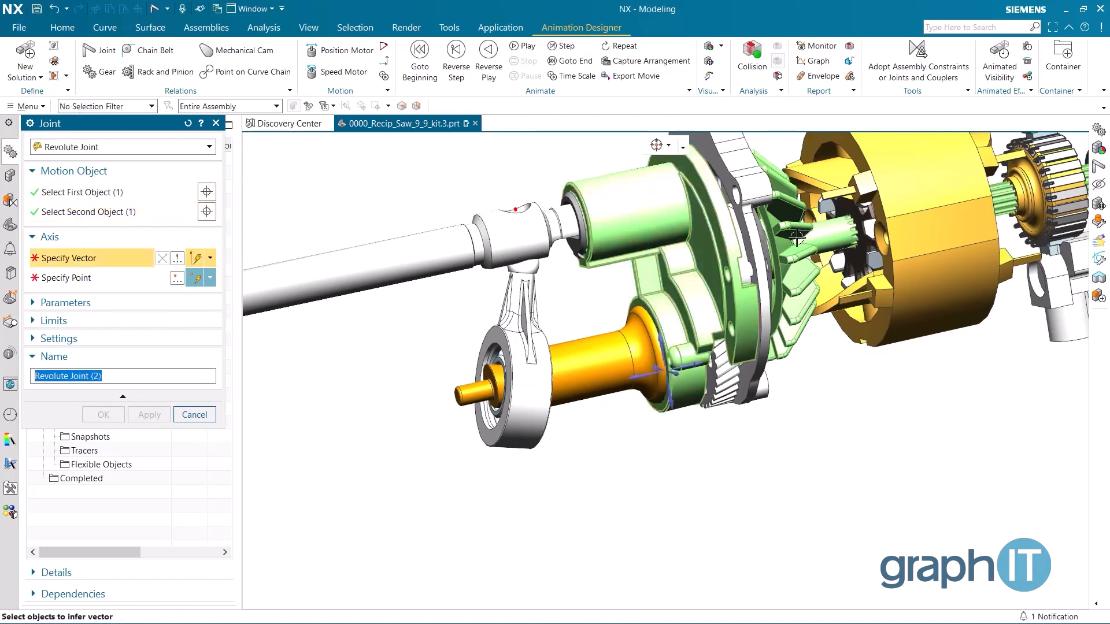
left_click(833, 234)
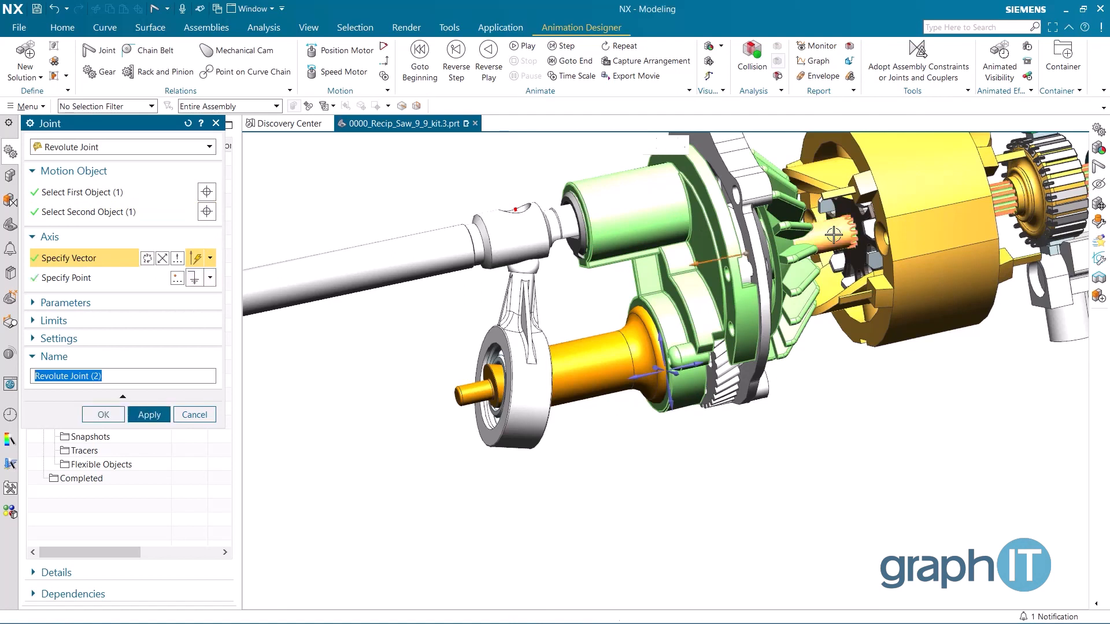
left_click(163, 260)
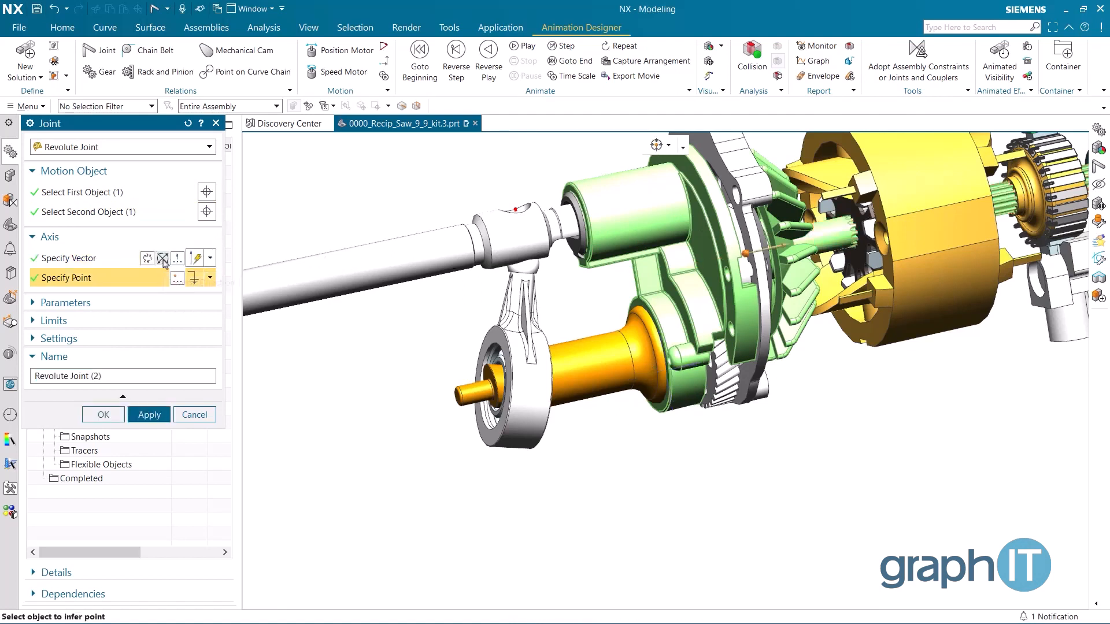
left_click(149, 415)
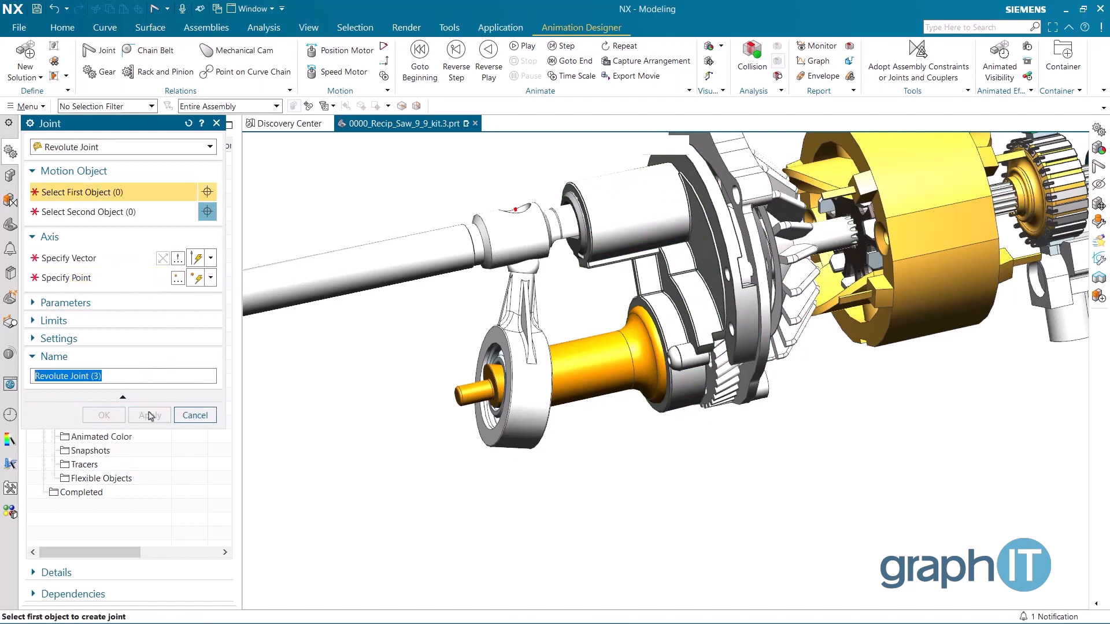
Step: Create a Revolute Joint between the wobble arm and the orange shaft, about the axis of the shaft's angled bearing seat
left_click(510, 333)
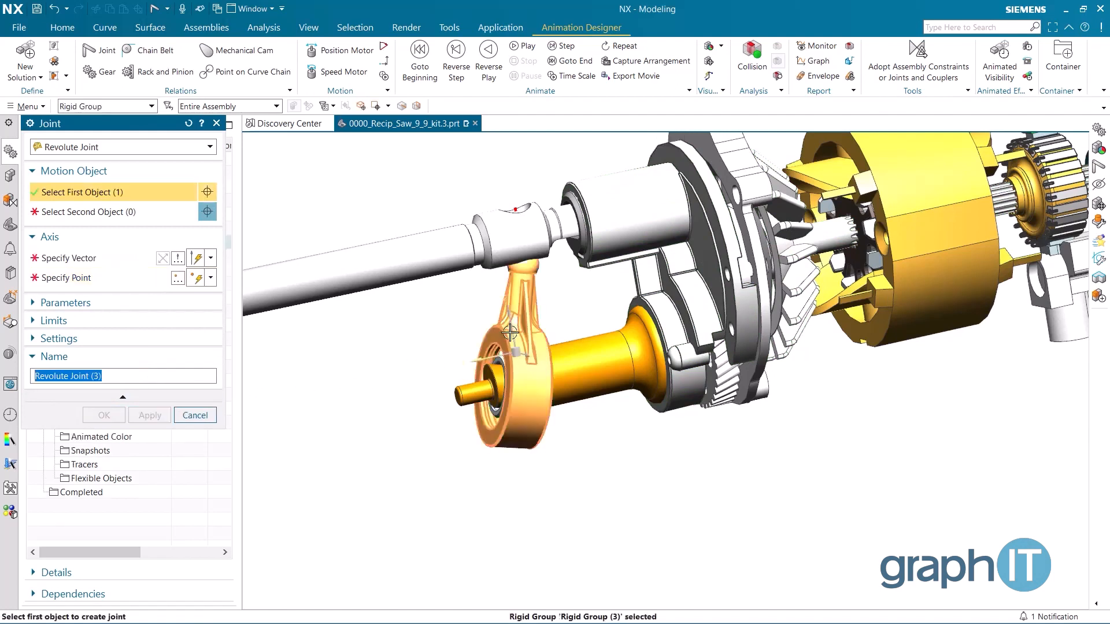
left_click(597, 358)
scroll(423, 375, "up", 2)
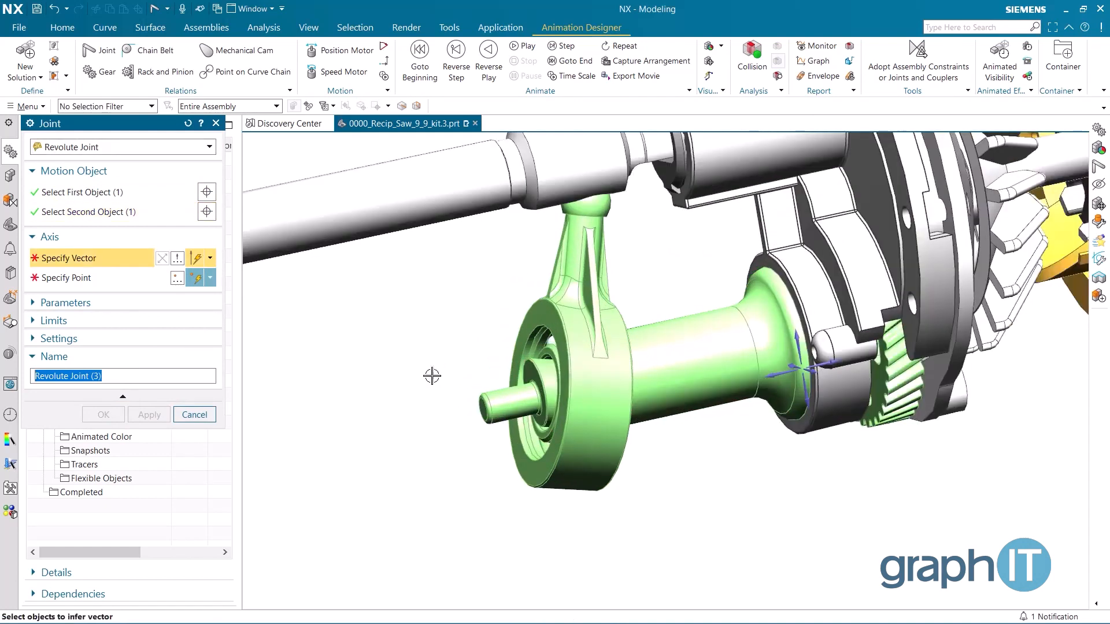
scroll(443, 384, "up", 2)
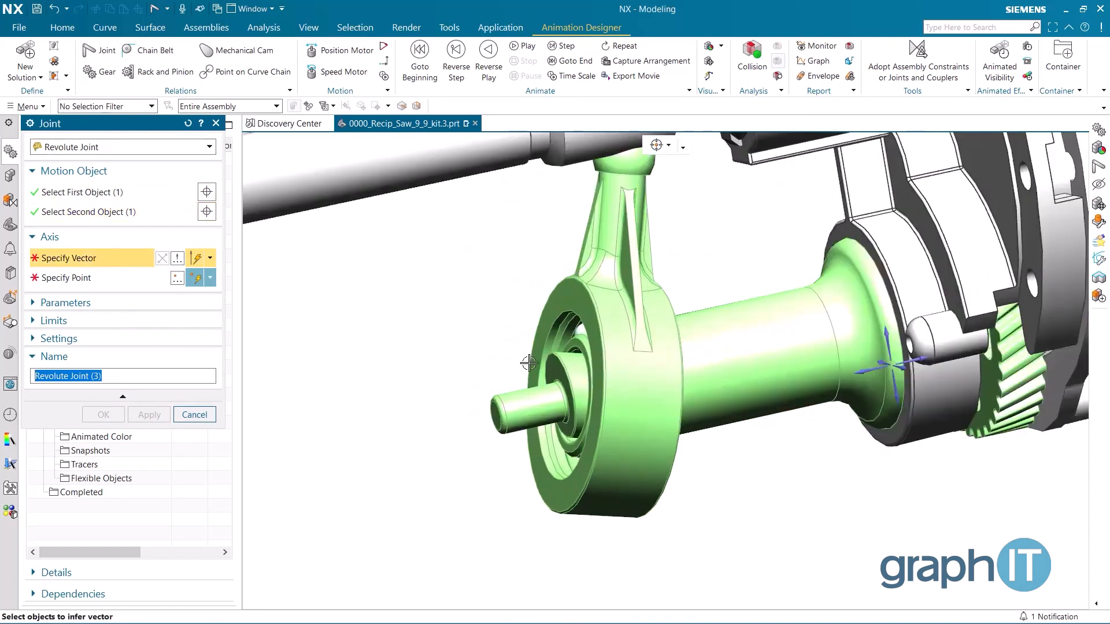
left_click(575, 376)
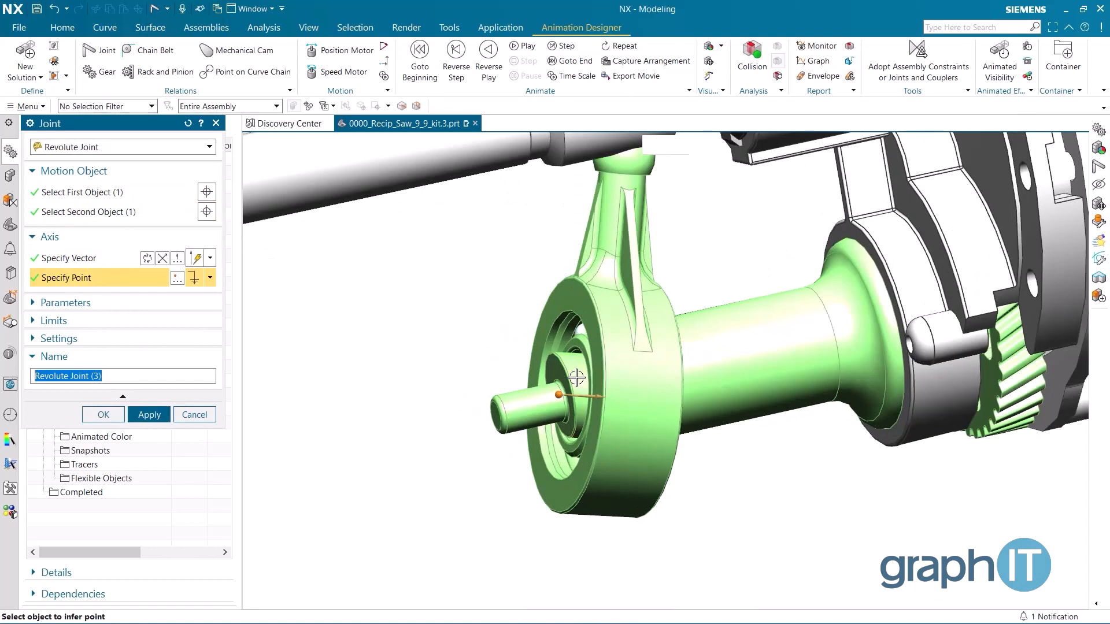
left_click(148, 414)
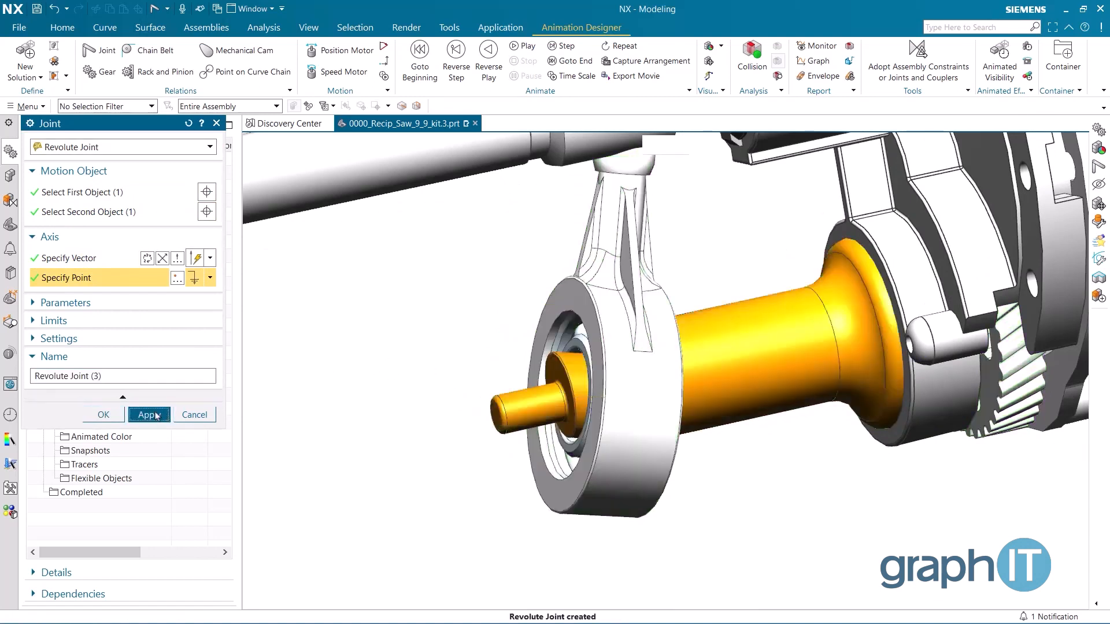
Step: Start a Point On Curve Joint with the wobble arm as the motion object and Line25 in the cross hole as the curve
left_click(138, 148)
left_click(78, 225)
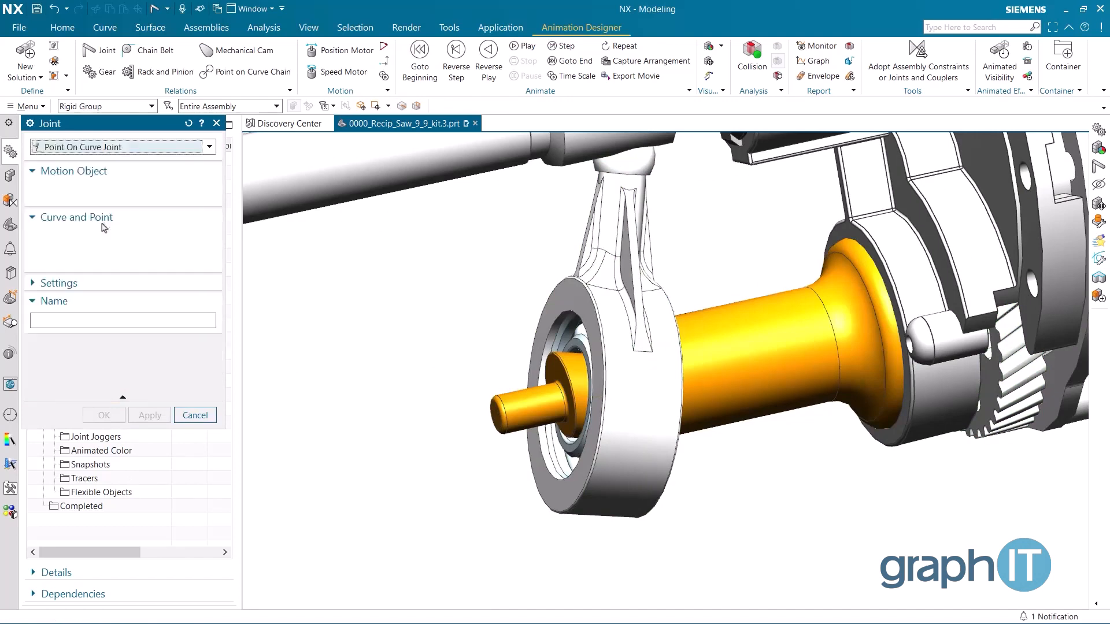
scroll(391, 252, "down", 3)
middle_click_drag(404, 255, 453, 283)
left_click(513, 269)
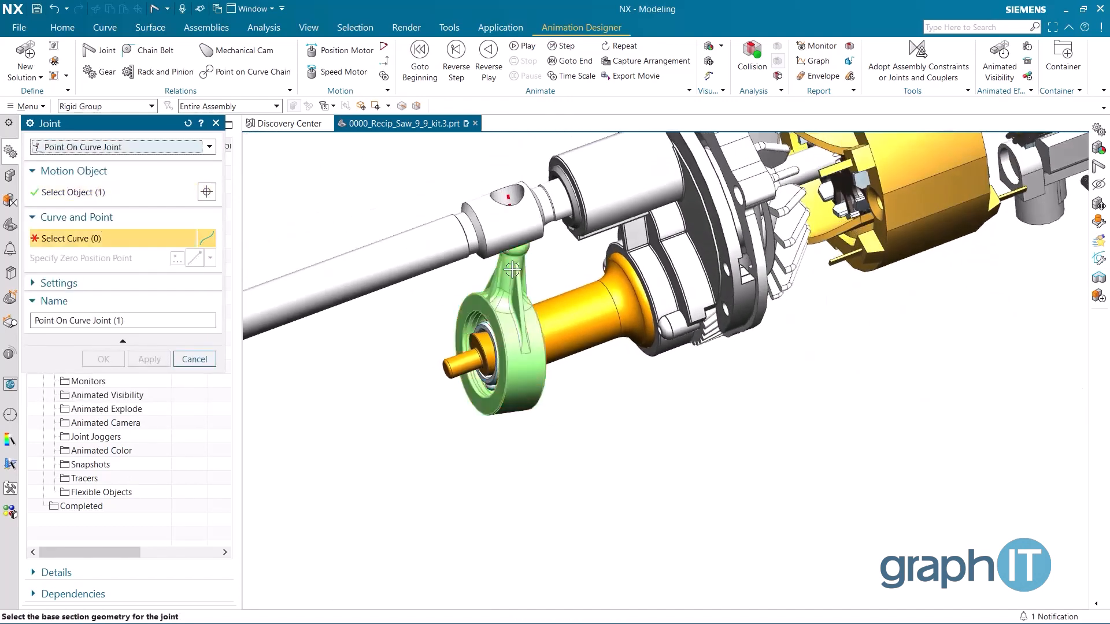
scroll(483, 185, "up", 2)
scroll(482, 185, "up", 3)
middle_click_drag(469, 224, 454, 308)
left_click(475, 414)
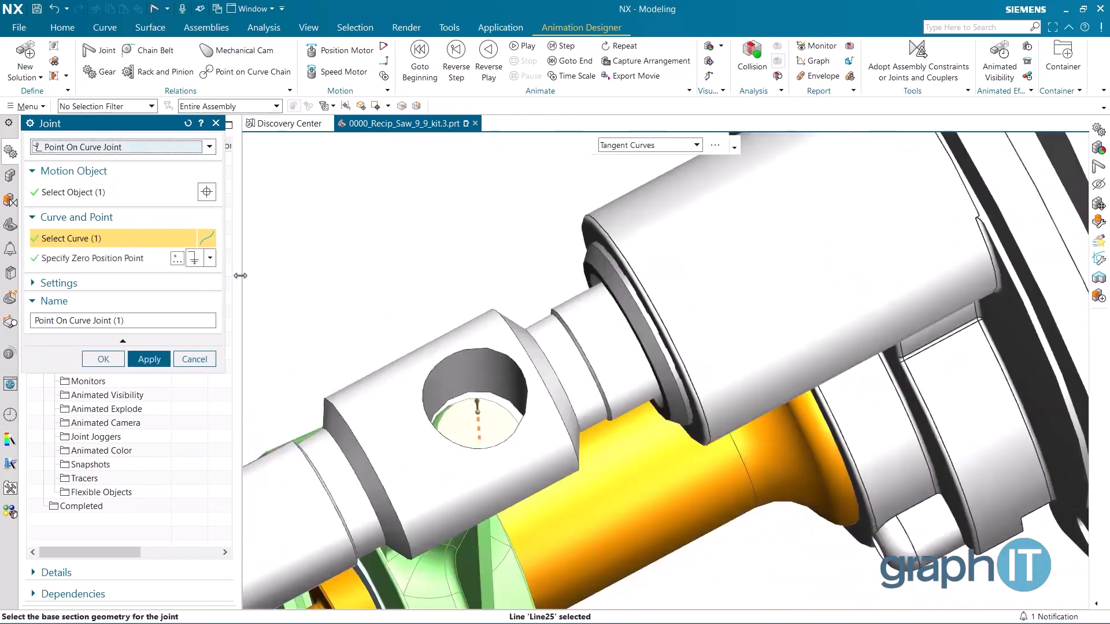
Step: Set the zero position point to the lower end point of Line25 and create the Point On Curve Joint
left_click(211, 258)
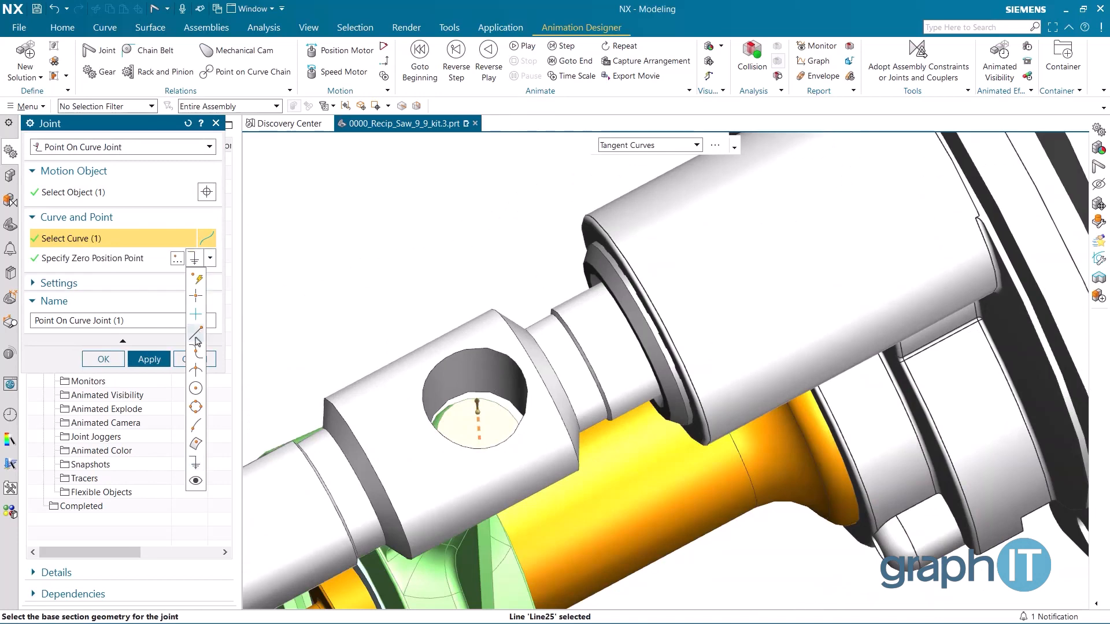
left_click(195, 336)
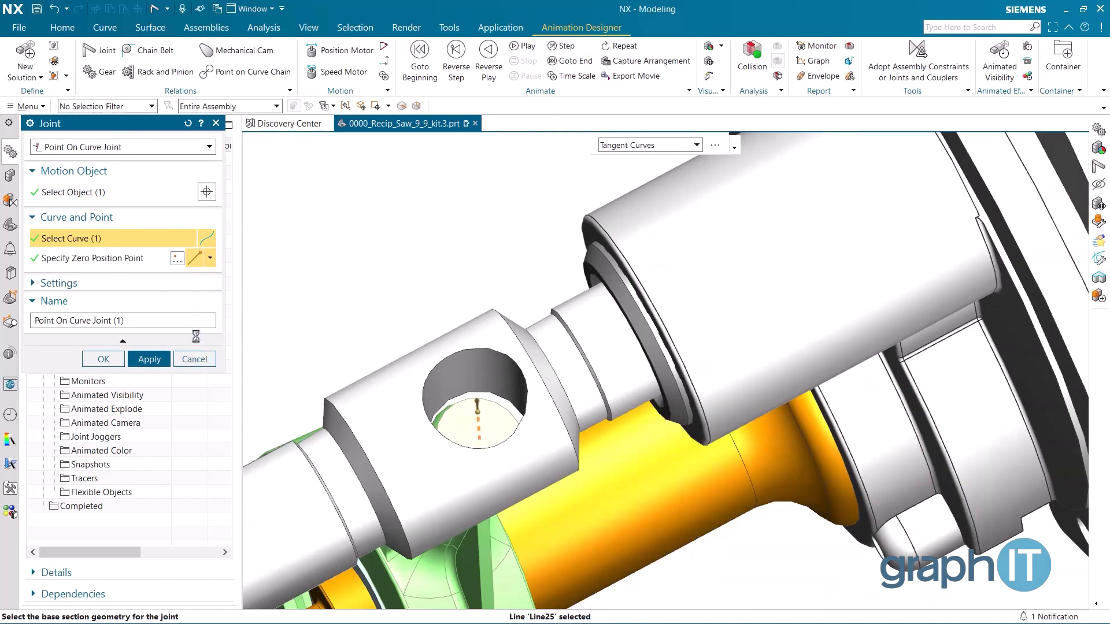
left_click(480, 437)
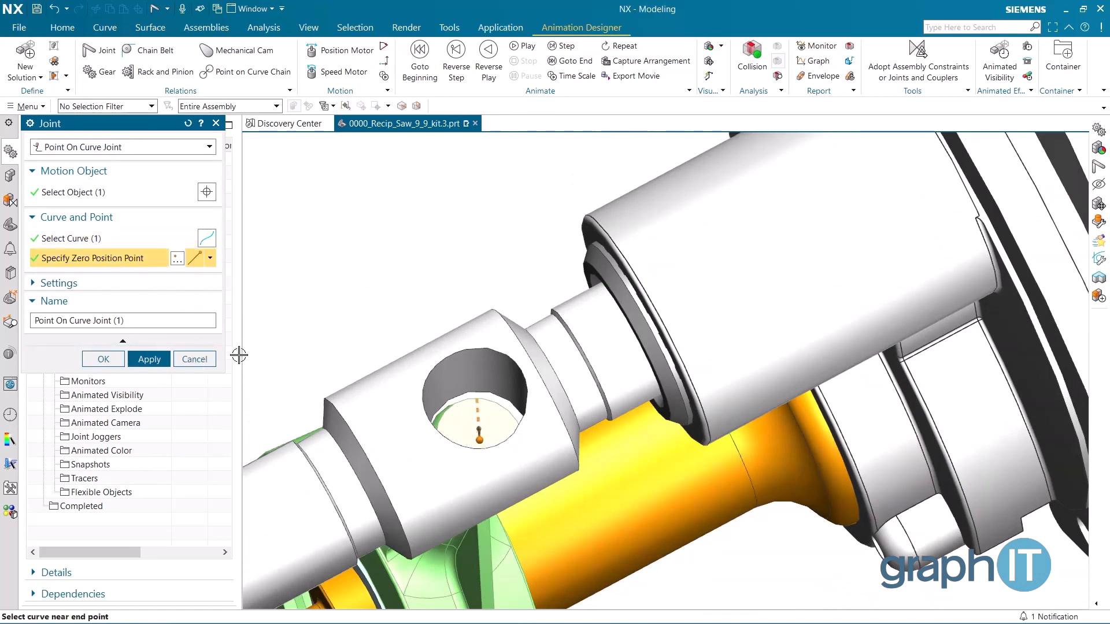
left_click(103, 359)
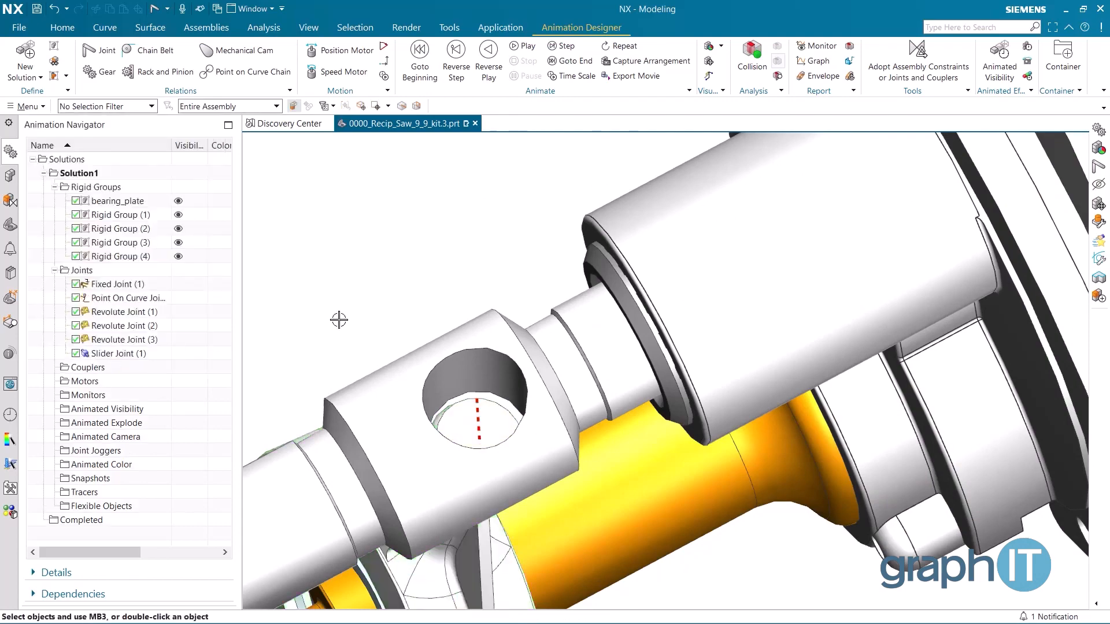
Step: Create a Gear coupler with ratio 1 between the motor shaft's revolute joint and the orange shaft's revolute joint
scroll(343, 335, "down", 5)
middle_click_drag(345, 337, 356, 376)
scroll(347, 370, "down", 3)
middle_click_drag(286, 309, 550, 327, "shift")
scroll(598, 404, "up", 2)
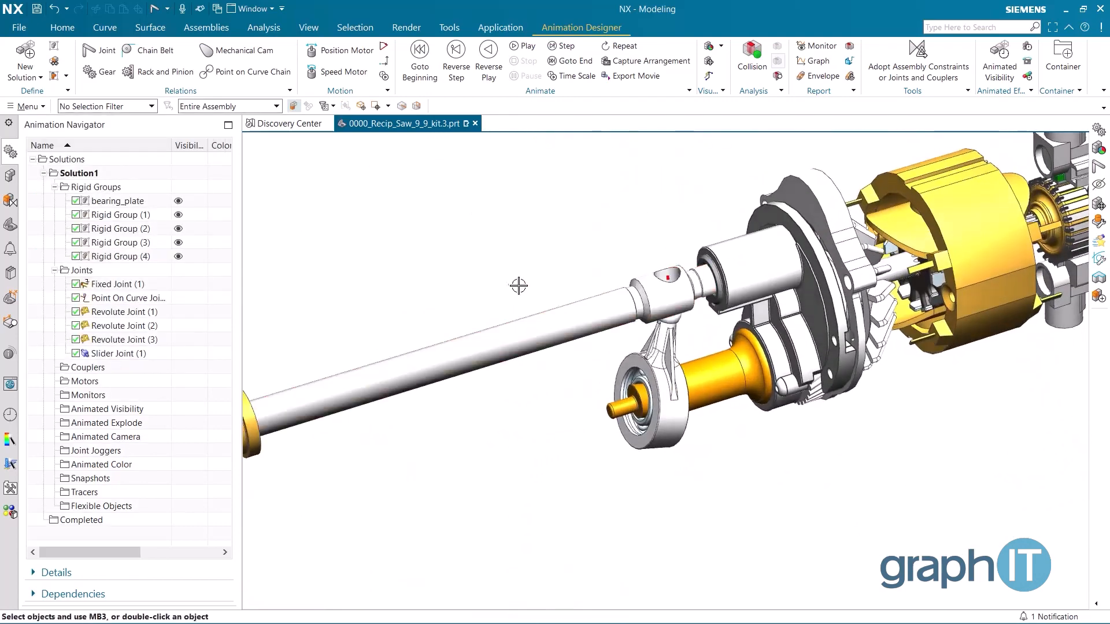
left_click(106, 72)
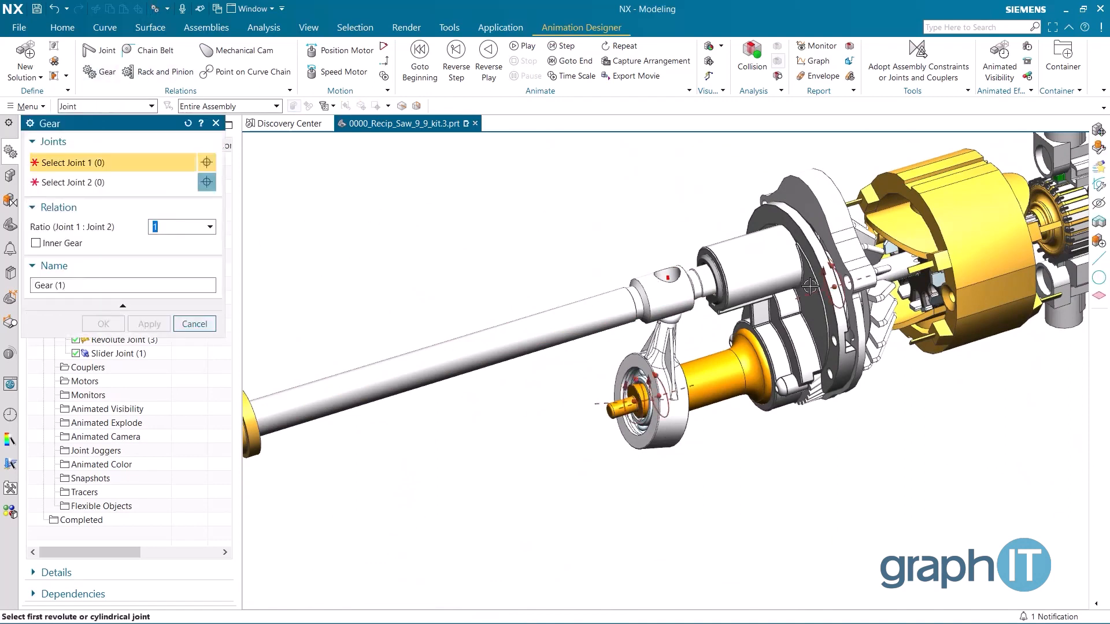
left_click(833, 284)
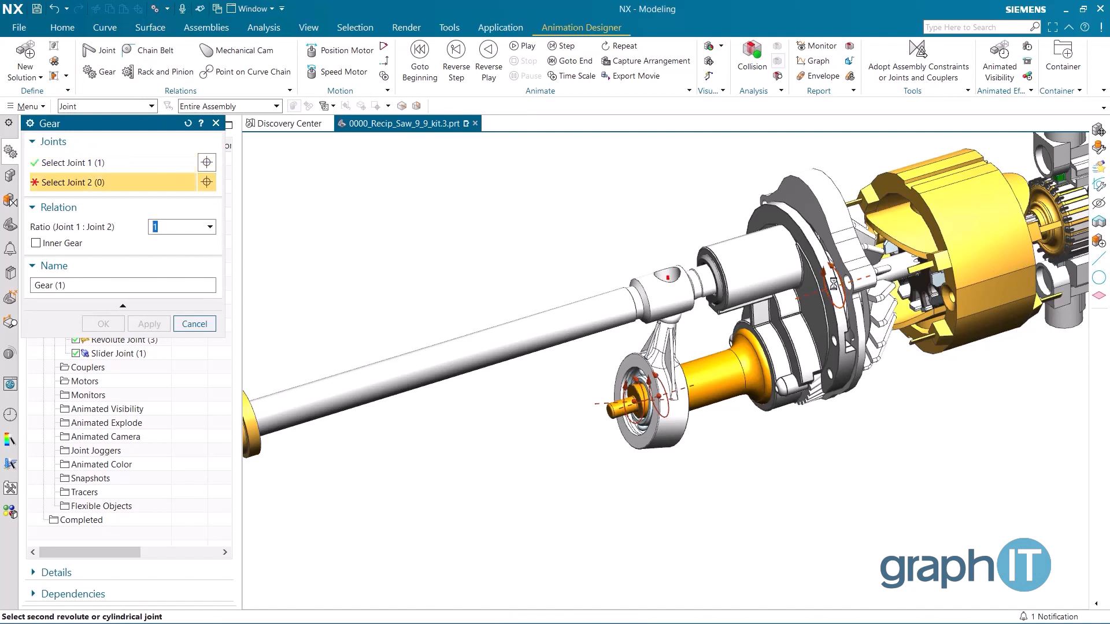
left_click(659, 395)
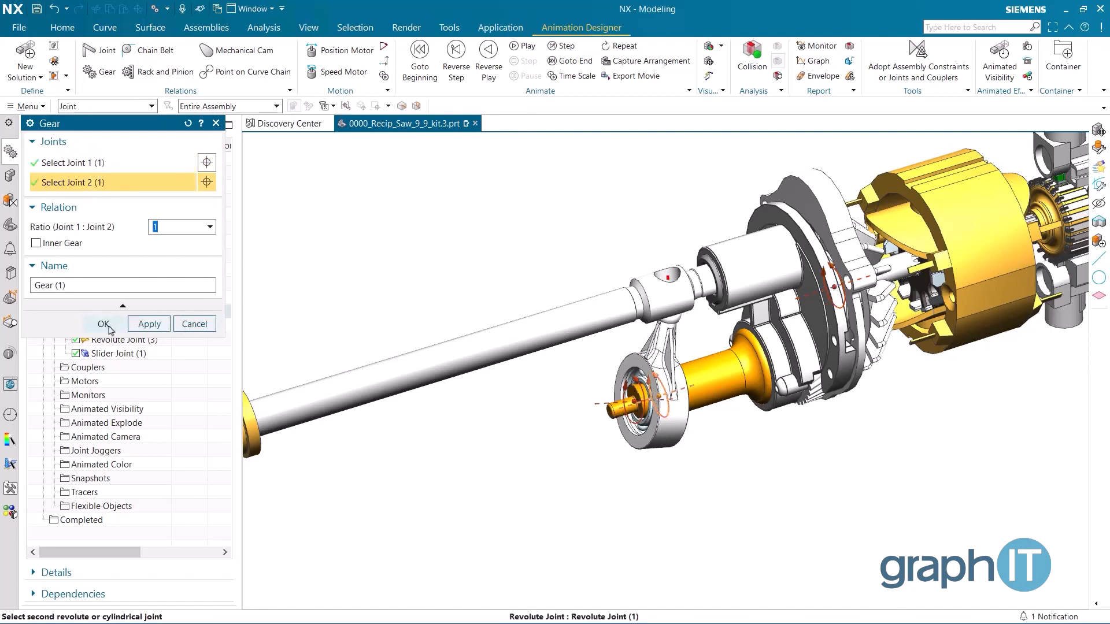
left_click(105, 325)
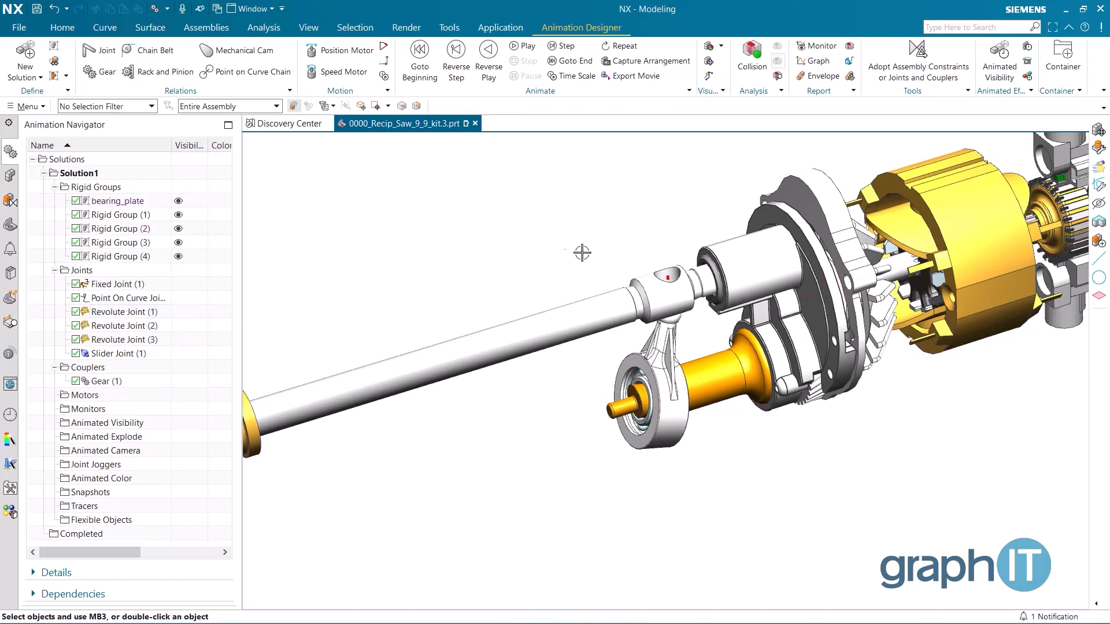
Step: Test the mechanism with Move Rigid Group by rotating the motor shaft's rigid group about the shaft axis
left_click(706, 63)
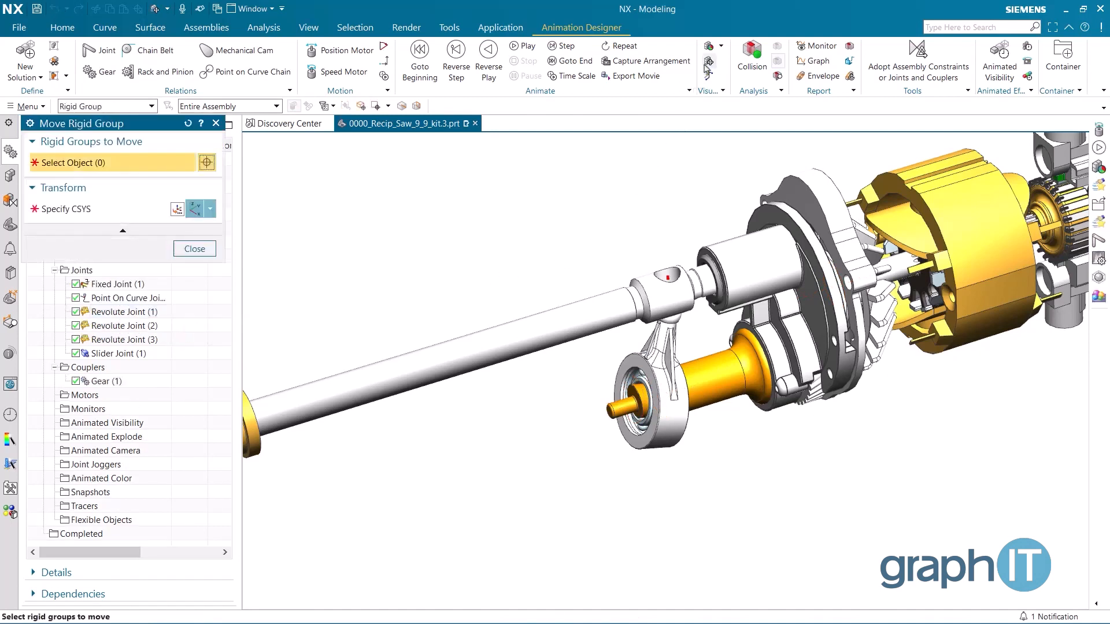
left_click(883, 317)
scroll(905, 276, "down", 3)
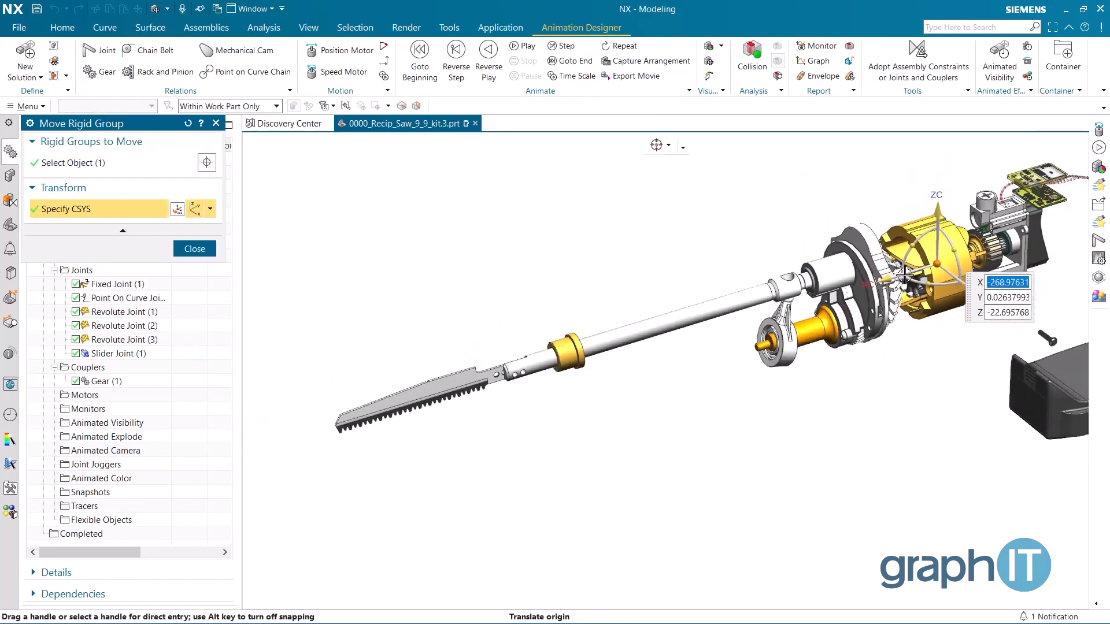
left_click_drag(956, 248, 951, 272)
left_click(951, 272)
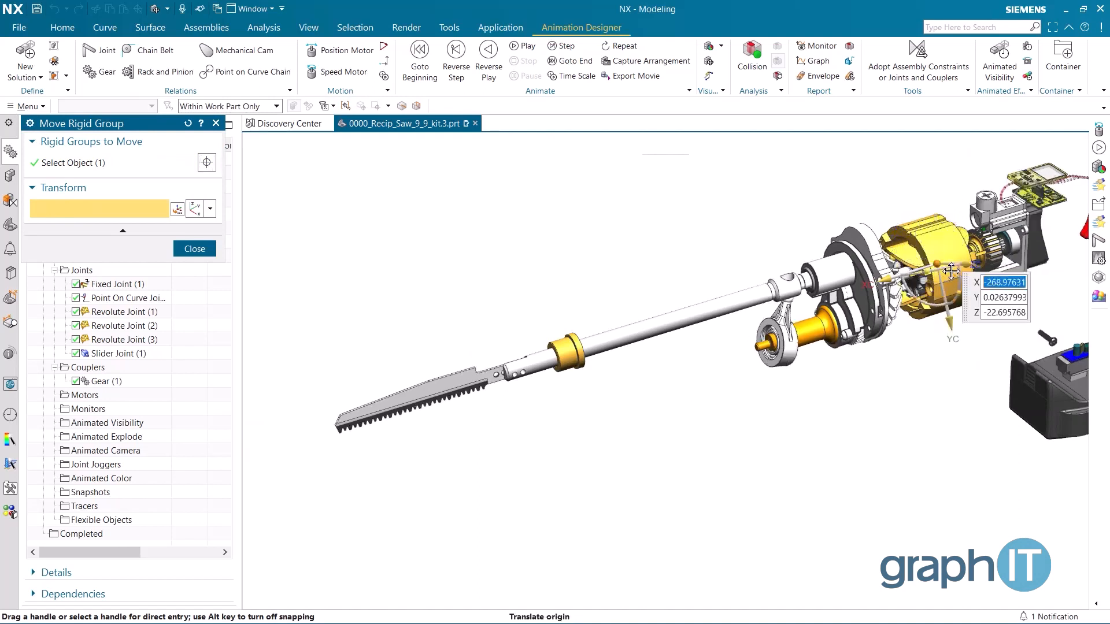
left_click(195, 249)
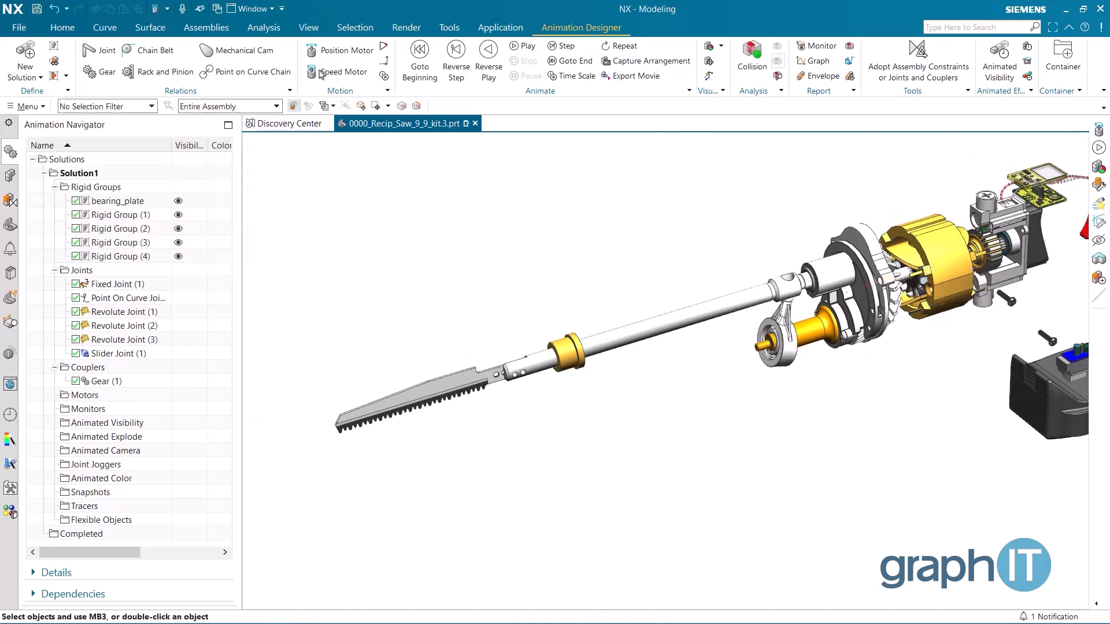
Step: Add a Speed Motor to the motor shaft's revolute joint with a speed of 500 °/s
left_click(341, 71)
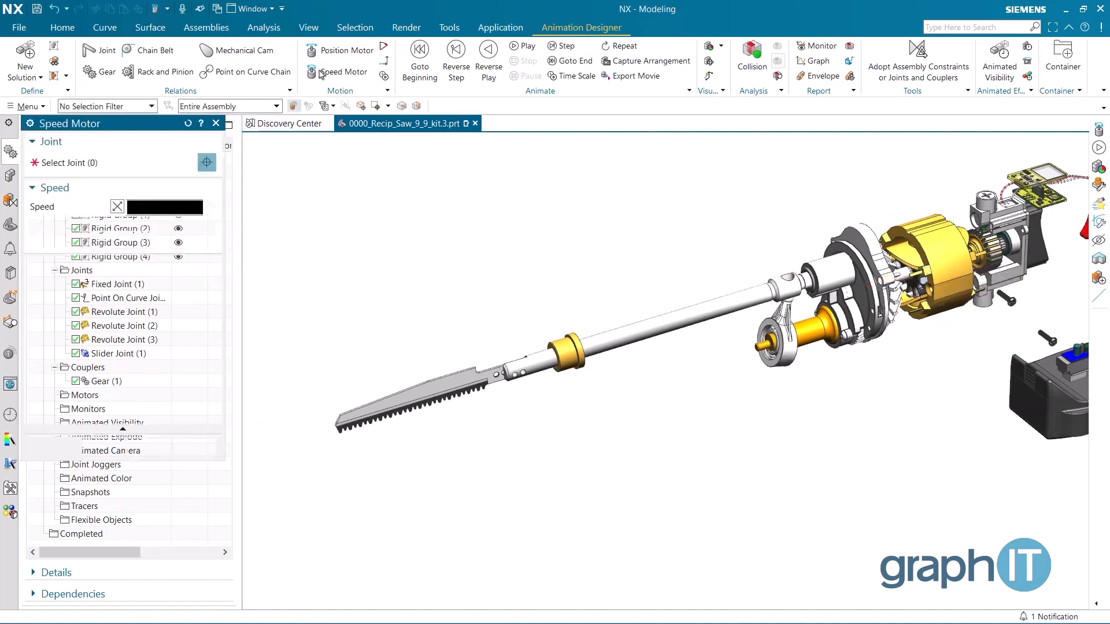
left_click(870, 284)
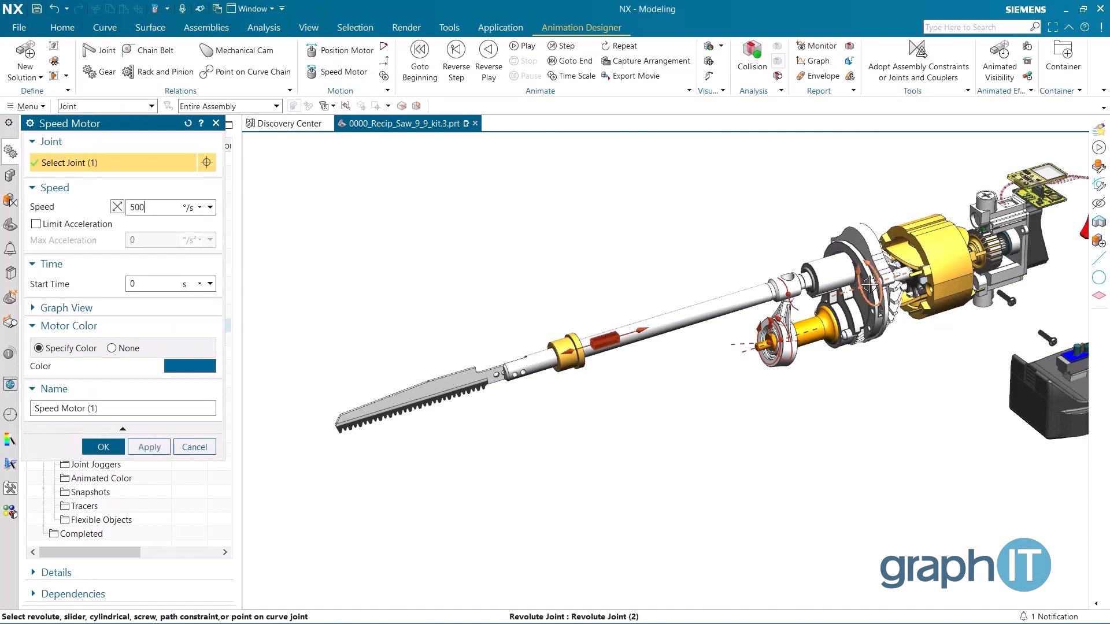
type("500")
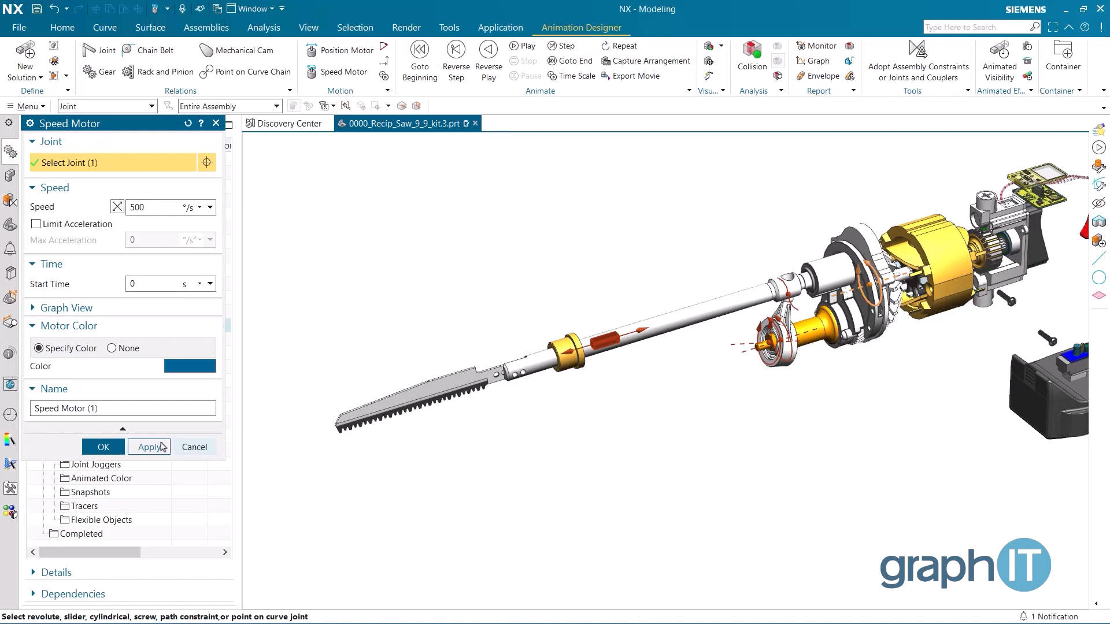
left_click(104, 447)
Step: Play the animation and examine the motion of the drive mechanism and saw blade
middle_click_drag(337, 368, 304, 380)
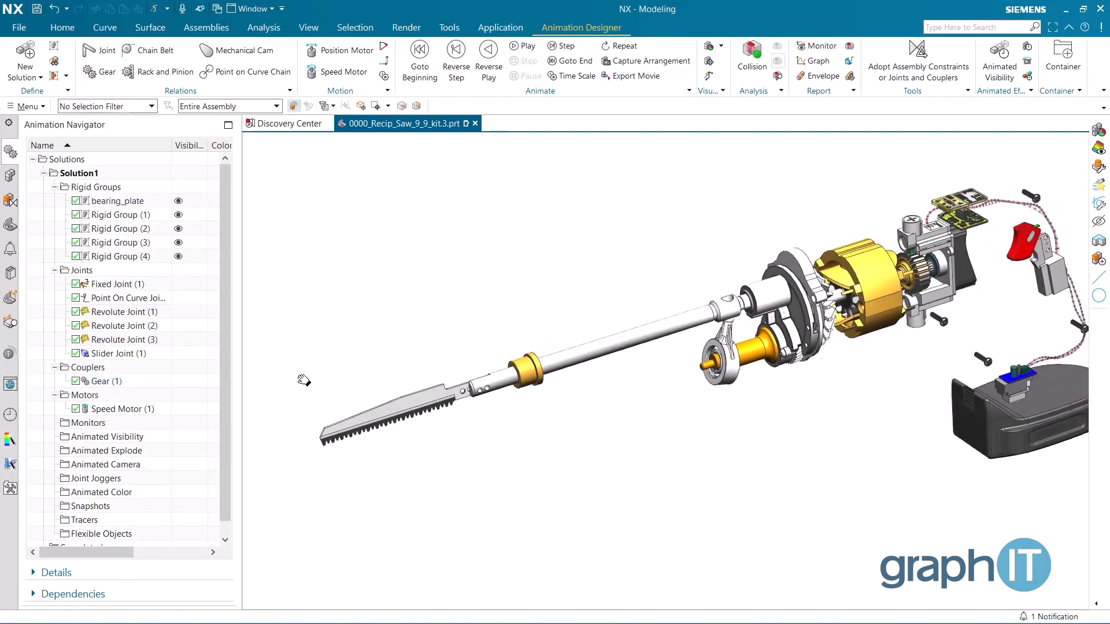
left_click(517, 51)
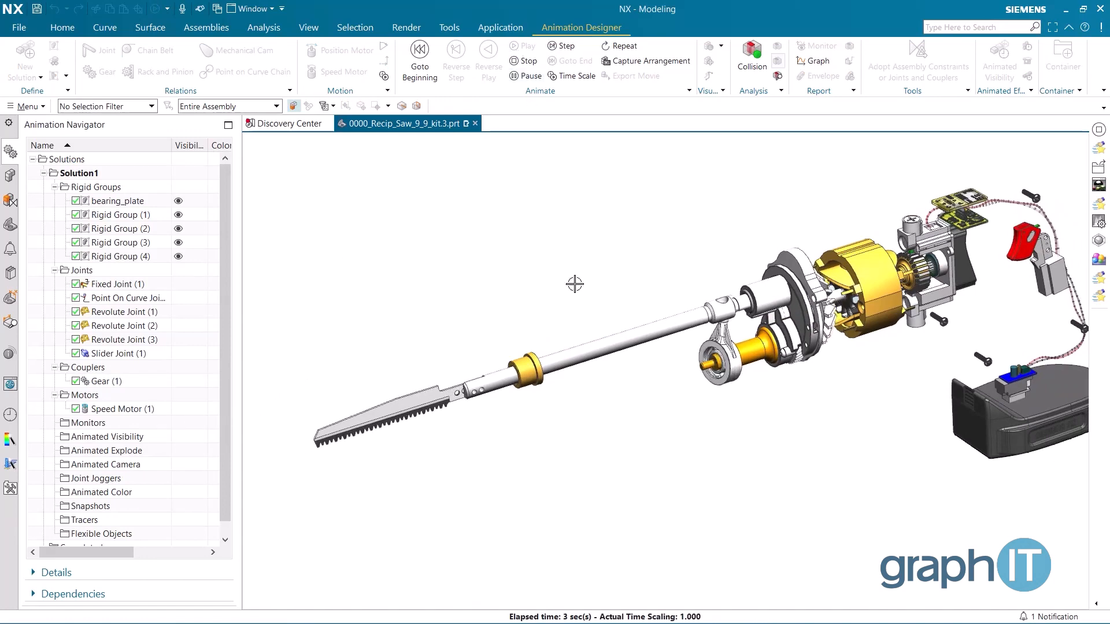
mouse_move(577, 287)
middle_mouse_down()
mouse_move(605, 266)
mouse_move(528, 297)
mouse_move(575, 272)
middle_mouse_up()
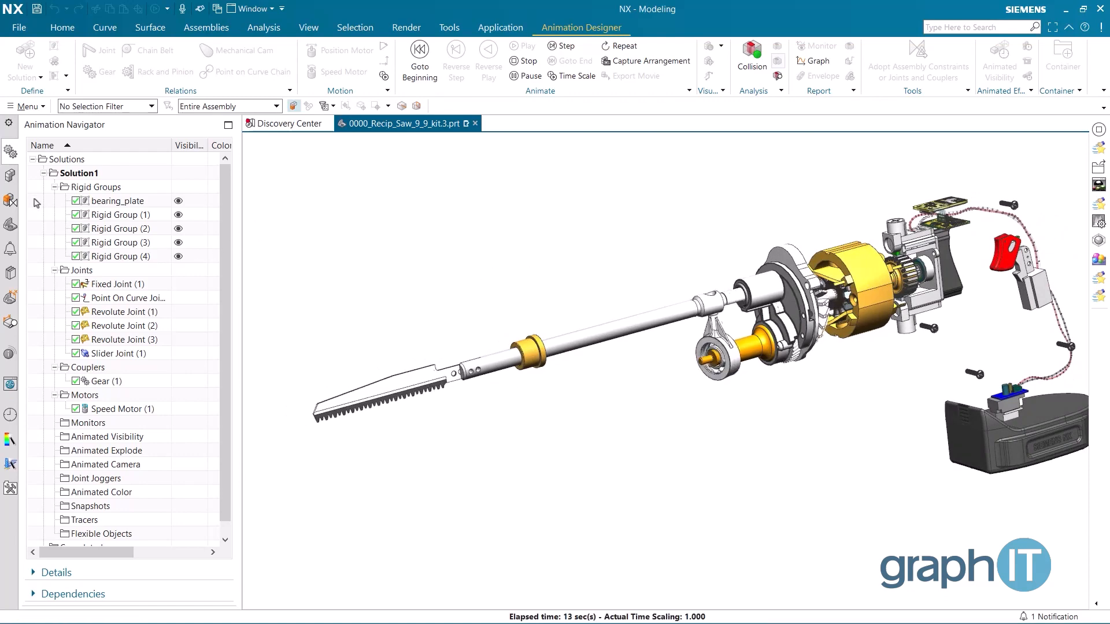
Step: Show the RS_rear_left_housing.3, RS_rear_right_housing.3 and RS_fwd_housing.2 components while the animation runs, and stop the playback
left_click(9, 175)
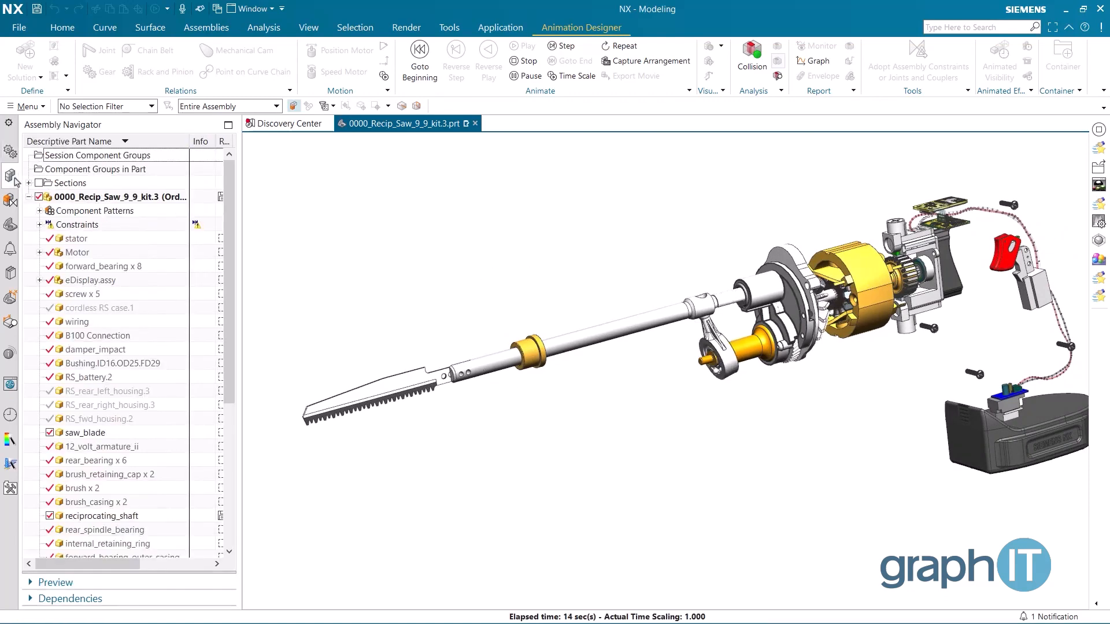
left_click(50, 391)
left_click(49, 405)
left_click(50, 419)
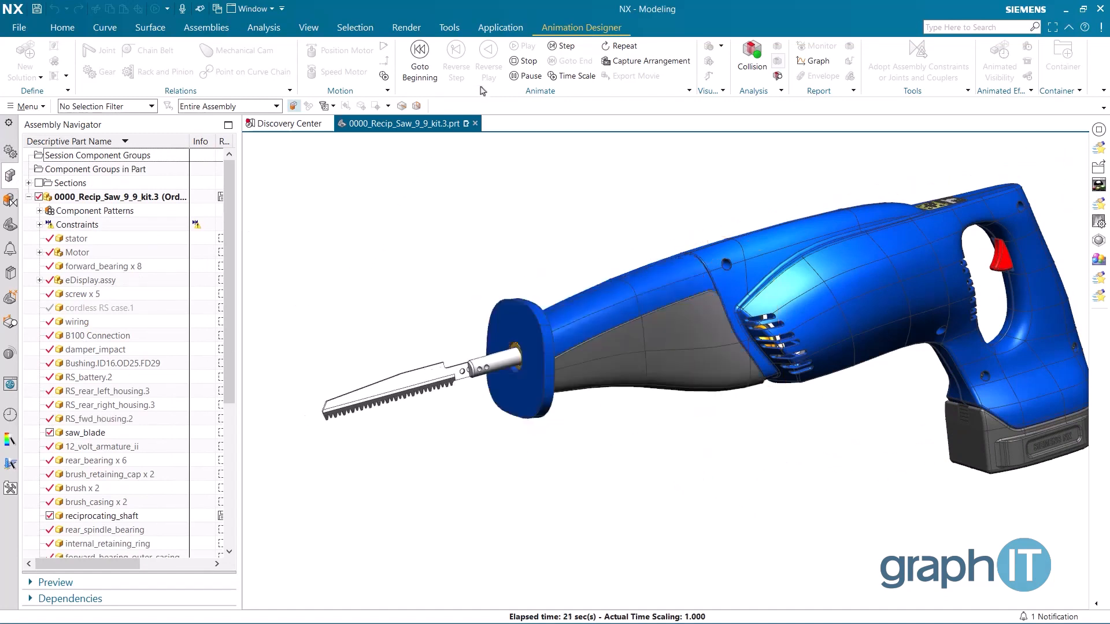
left_click(522, 62)
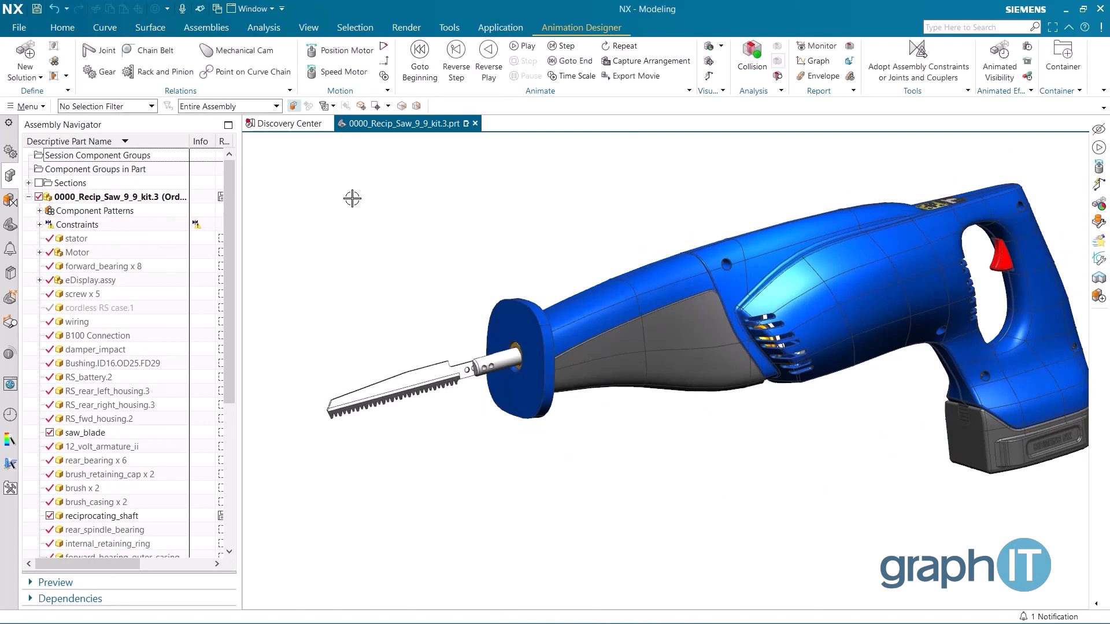